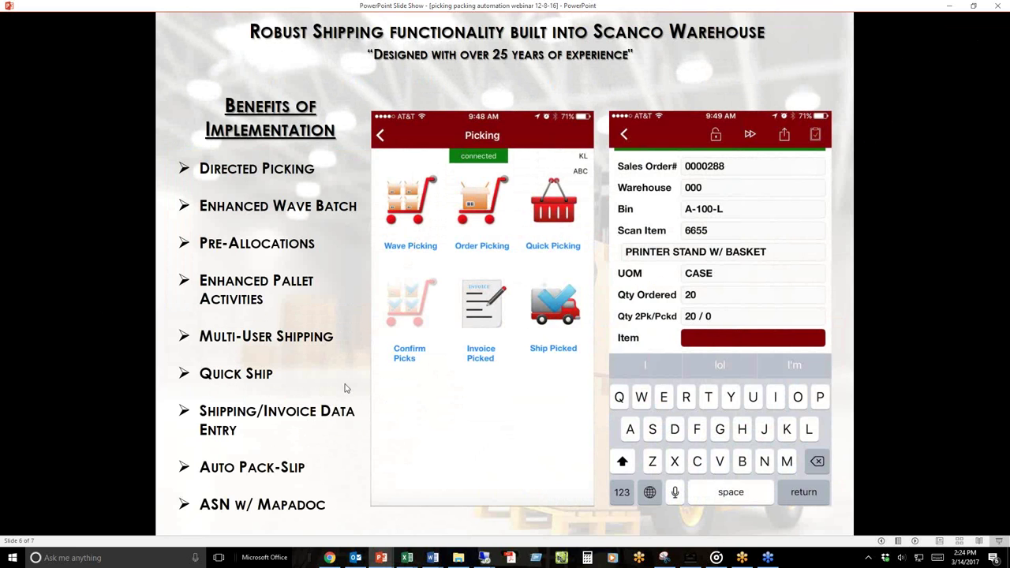
- Advance the slide show to the final slide 7 of 7, Dashboard Utilities
click(659, 399)
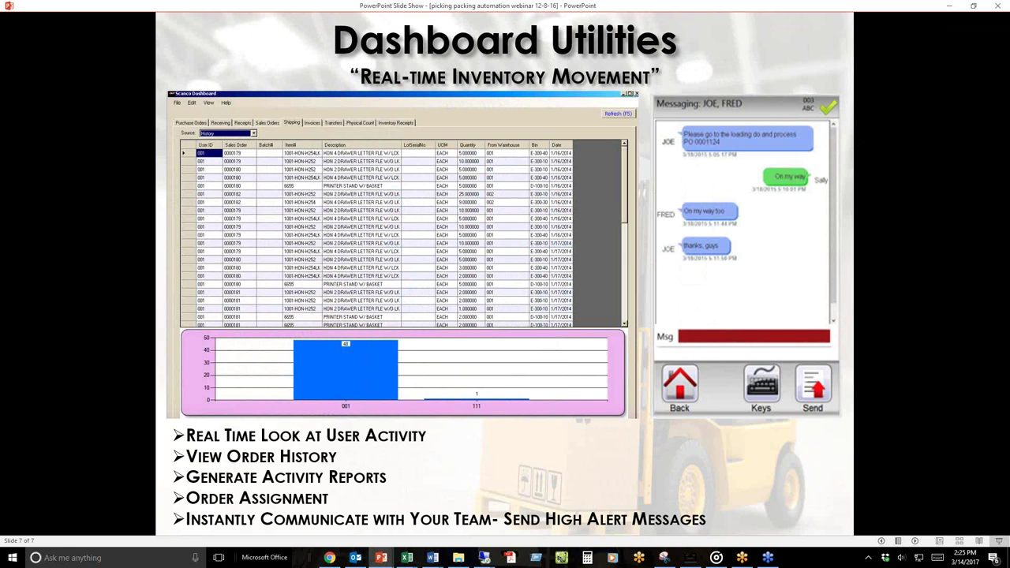
- End the PowerPoint show and bring forward the Remote Desktop session mirroring Warehouse 100
key(Right)
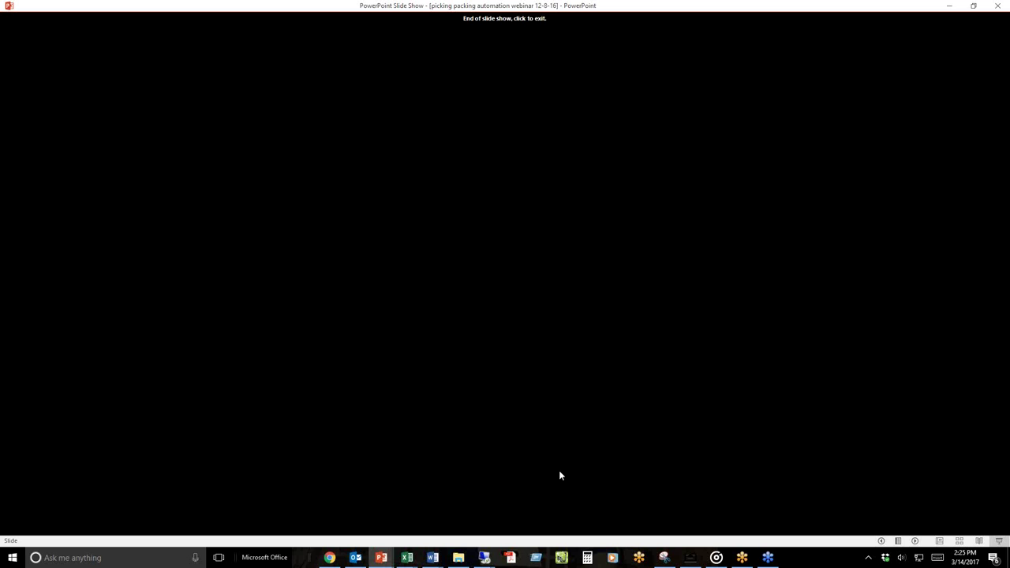
mouse_move(488, 559)
click(429, 497)
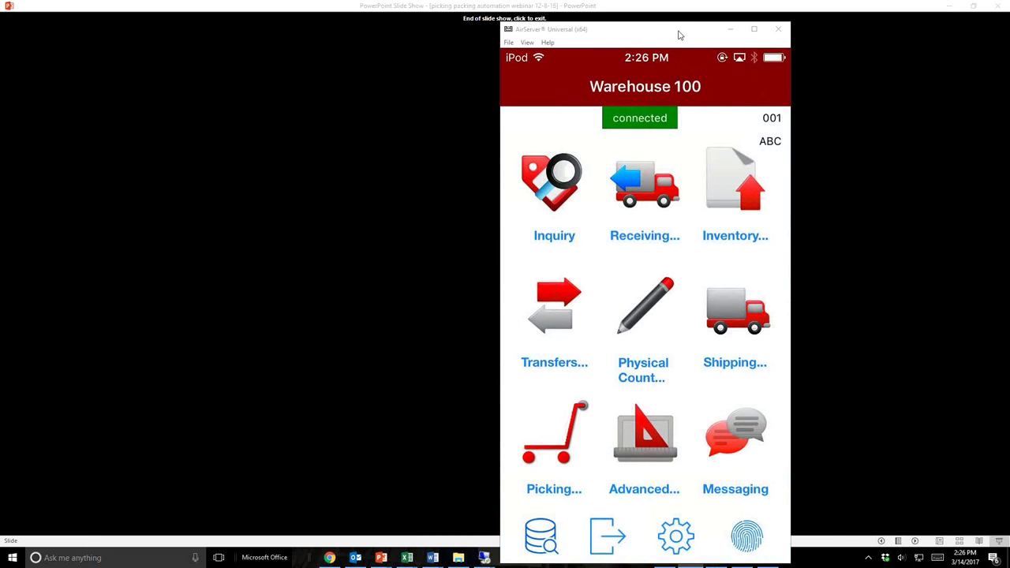
- Move the AirServer window left and open Picking to reach Order Picking for warehouse 000
drag(655, 26, 562, 17)
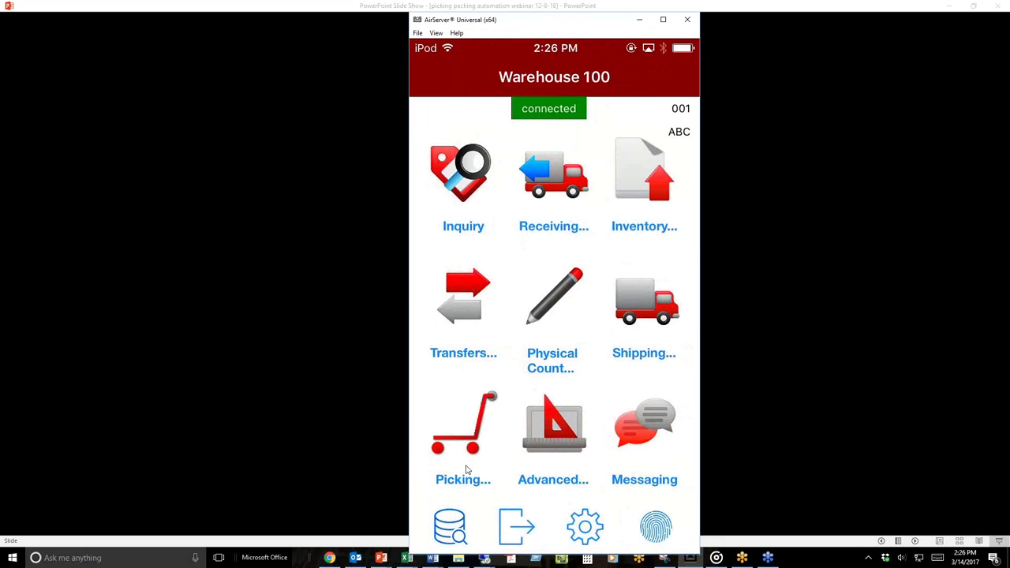
click(456, 466)
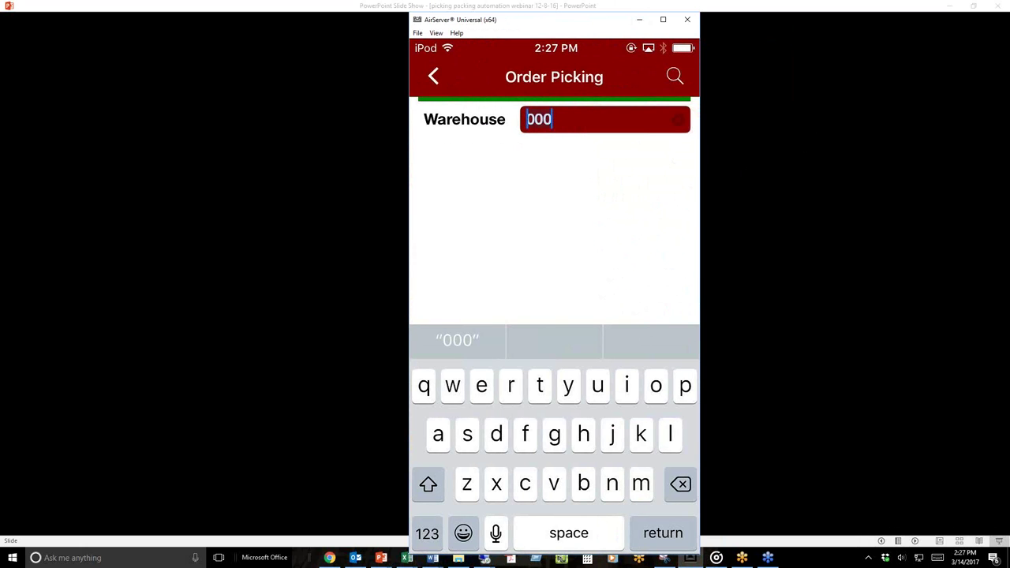
- Accept warehouse 000 and staging bin SHIPPING, then choose sales order 0000175 from the lookup
key(Return)
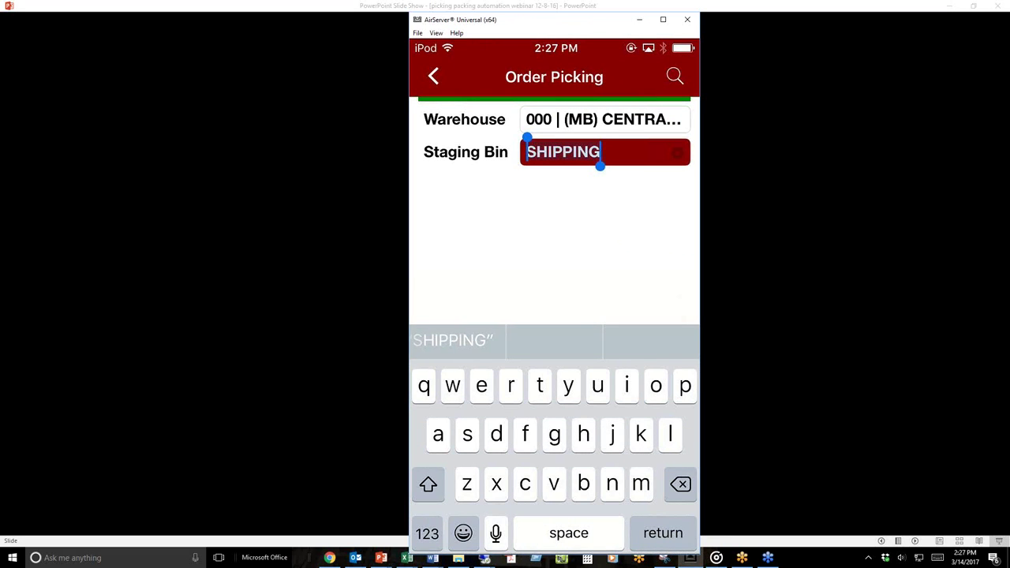
key(Return)
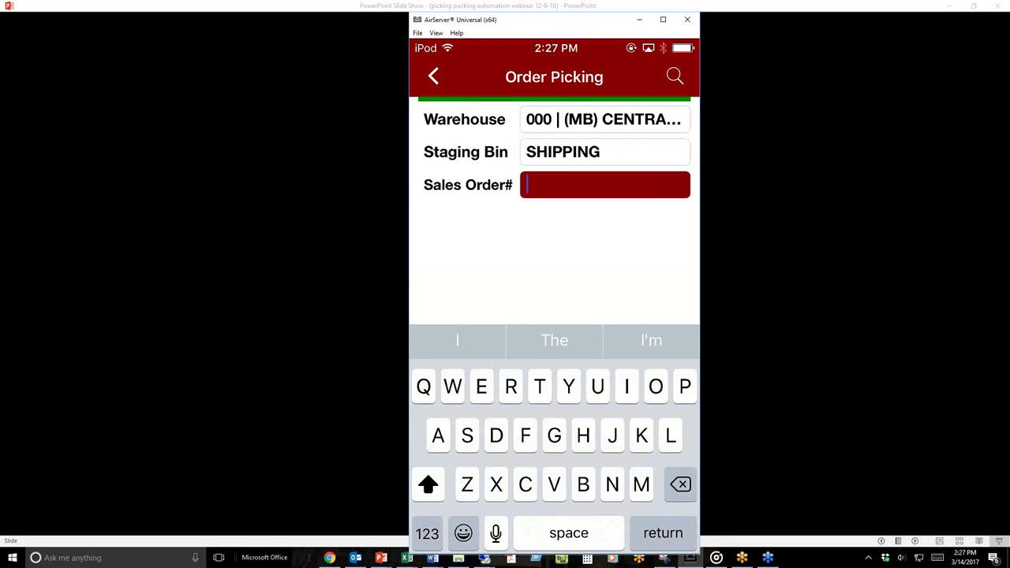
key(Return)
click(553, 197)
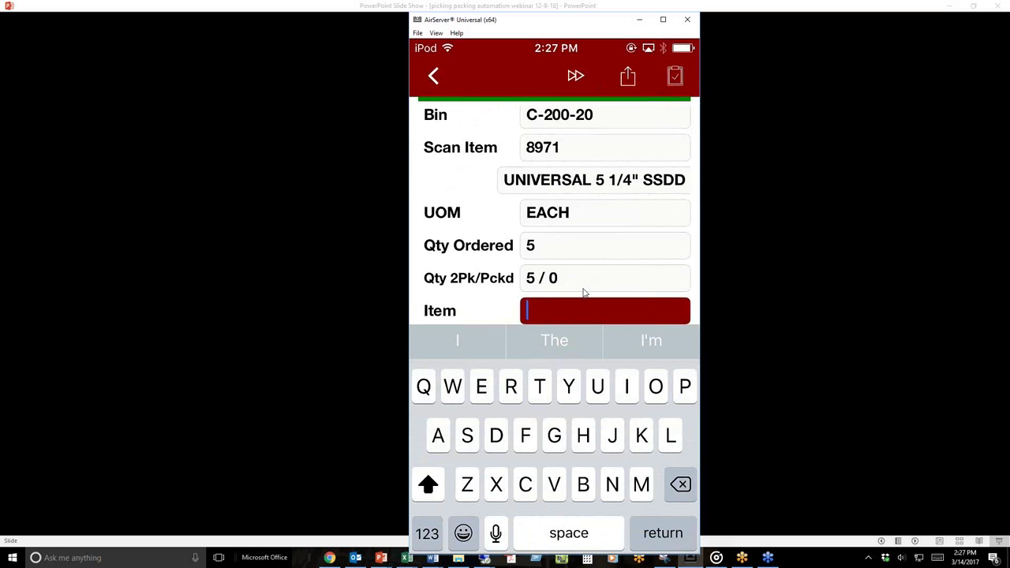
- Get the wrong item entries 4 and 6655 rejected, then pick item 8971 for the order
text(4)
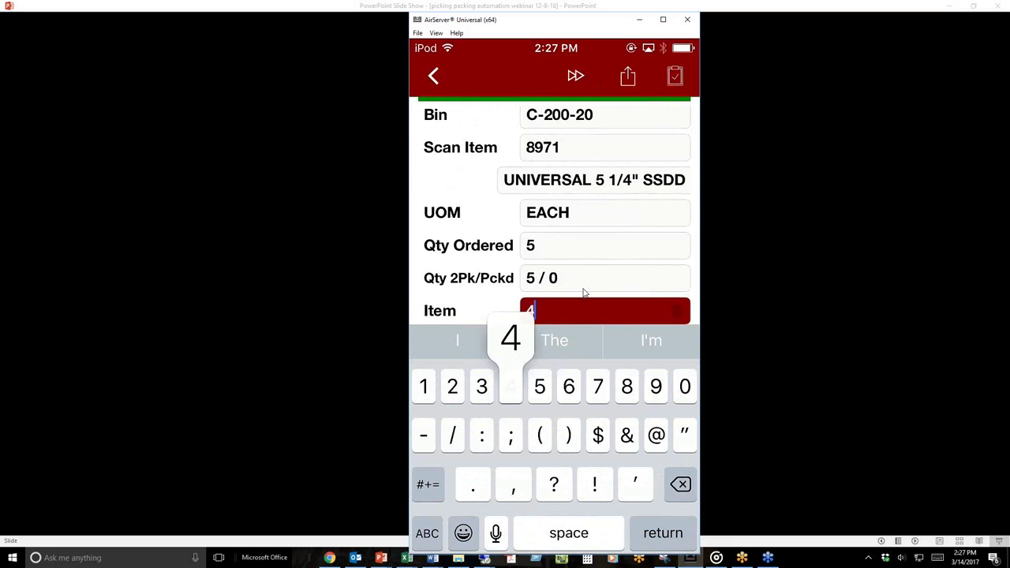
key(Return)
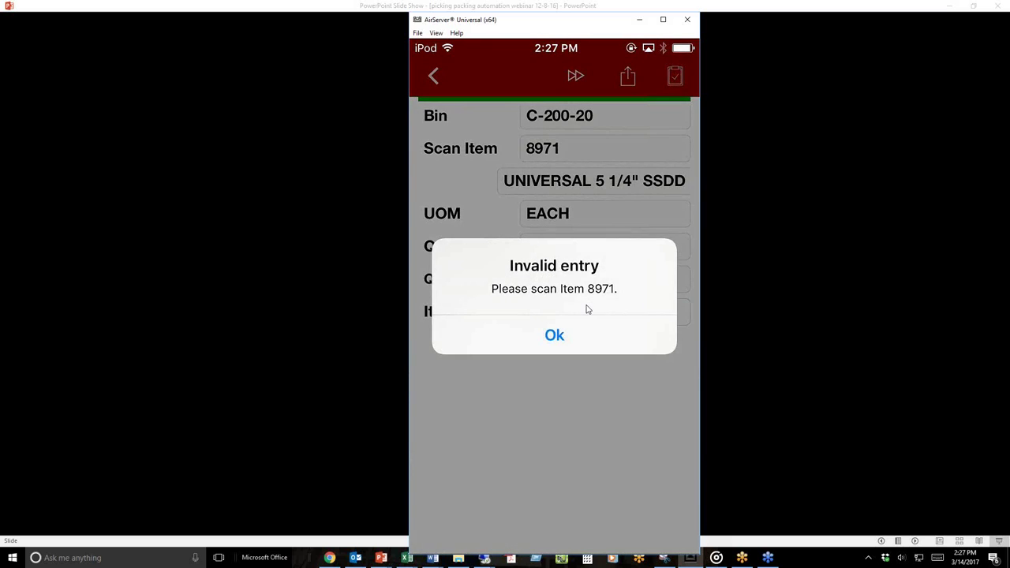
key(Return)
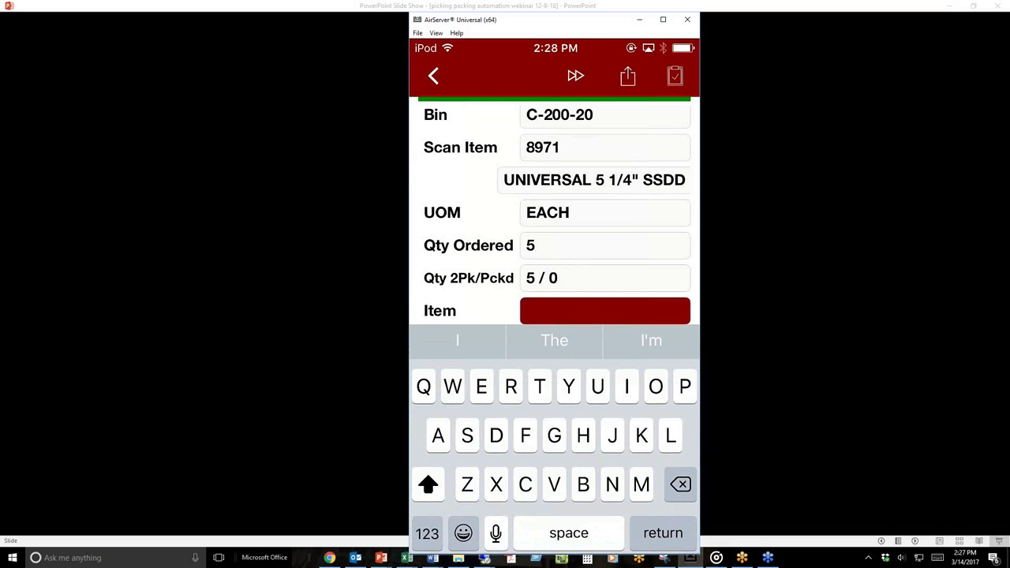
text(6655)
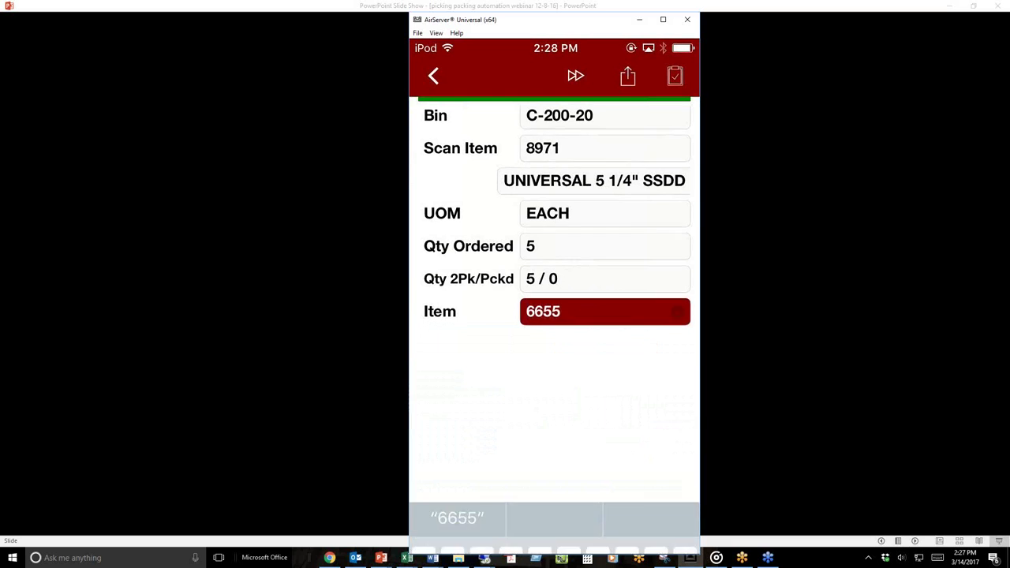
key(Return)
key(Return)
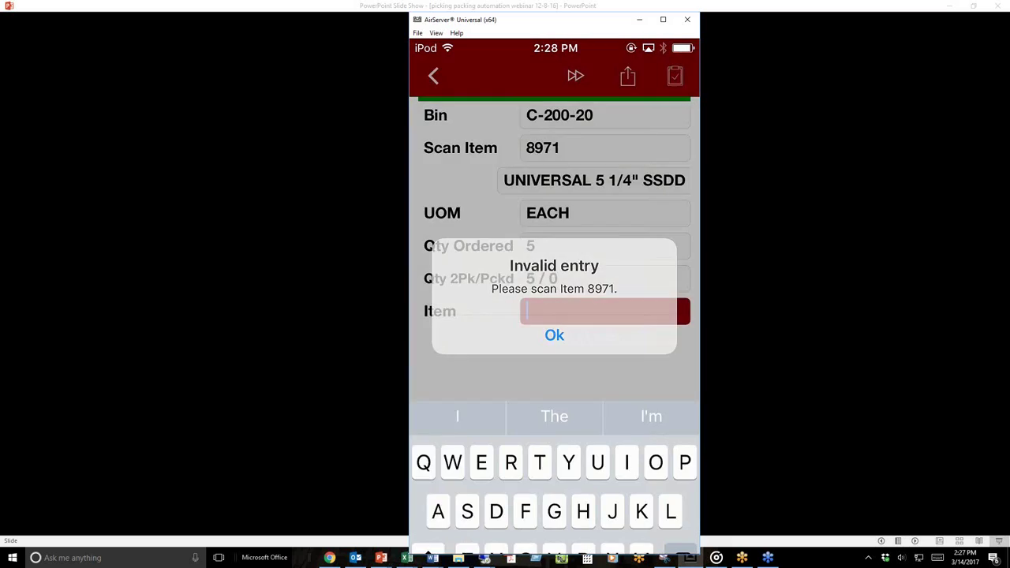
text(8971)
key(Return)
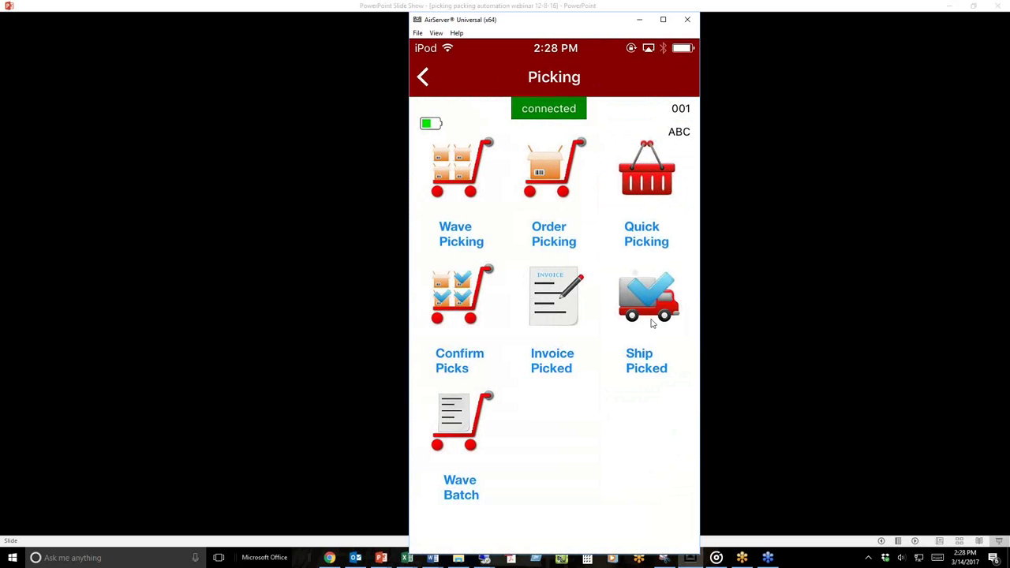
- Run Ship Picked as shipper 1 for SO 0000175 and acknowledge the already-processing alert
click(652, 322)
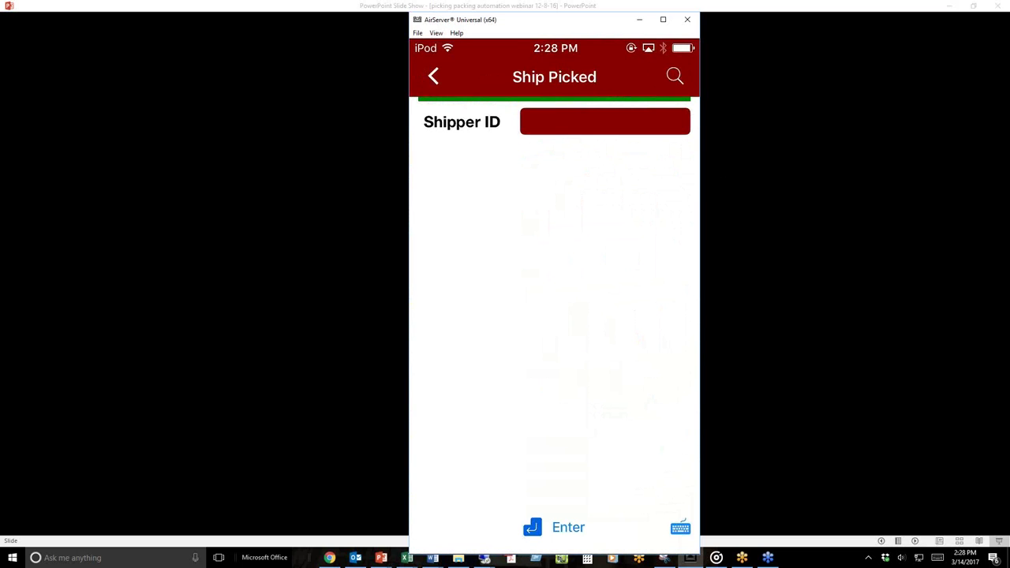
text(1)
key(Return)
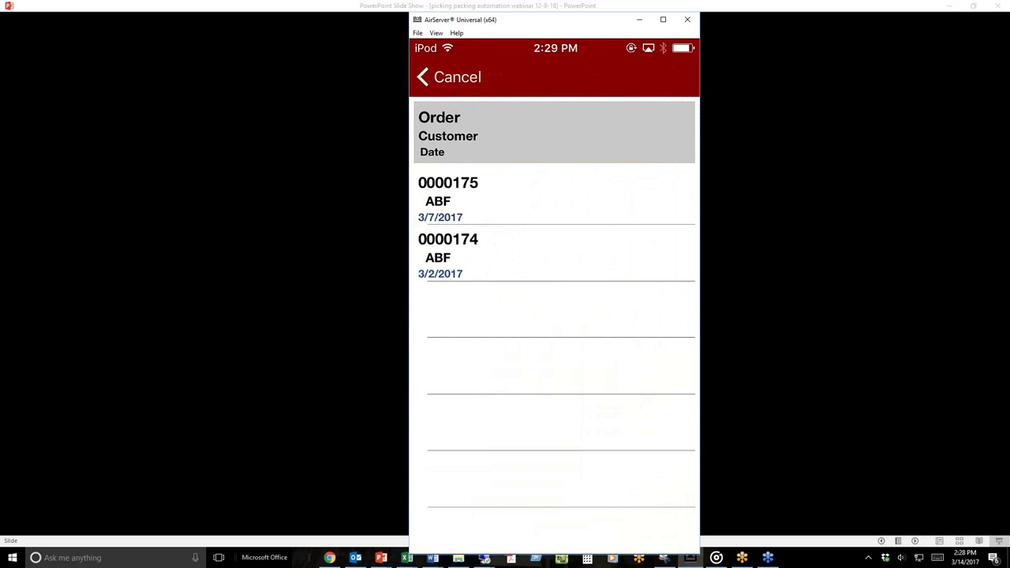
click(553, 197)
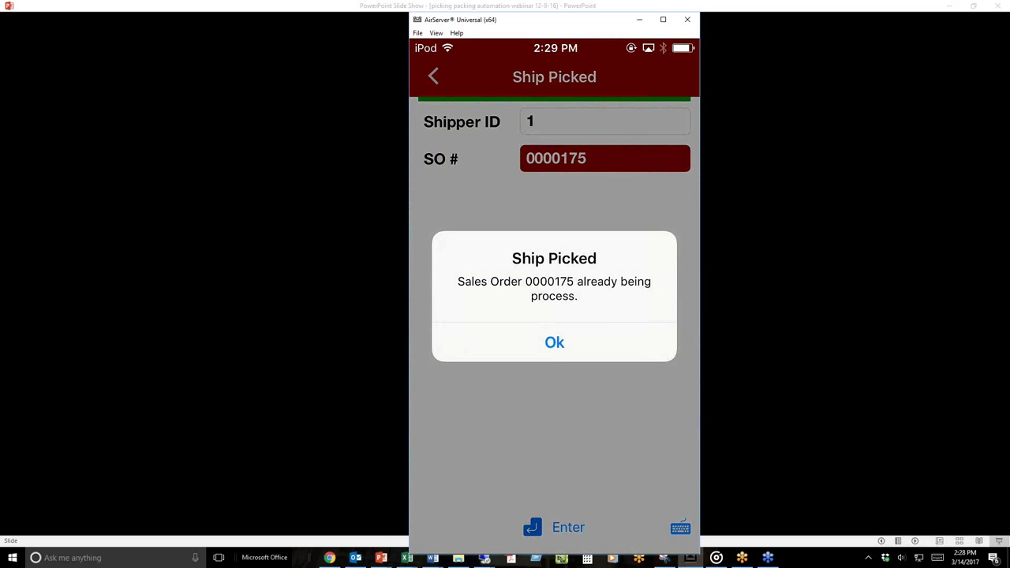
click(554, 342)
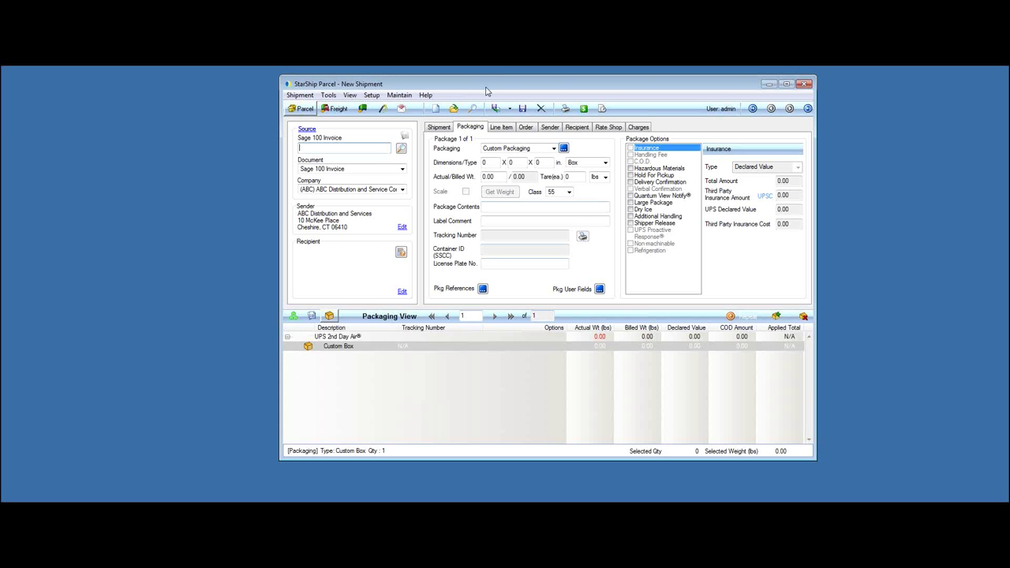
- Paste the Sage 100 invoice document number into the shipment's Source field and retrieve it
drag(483, 94, 453, 93)
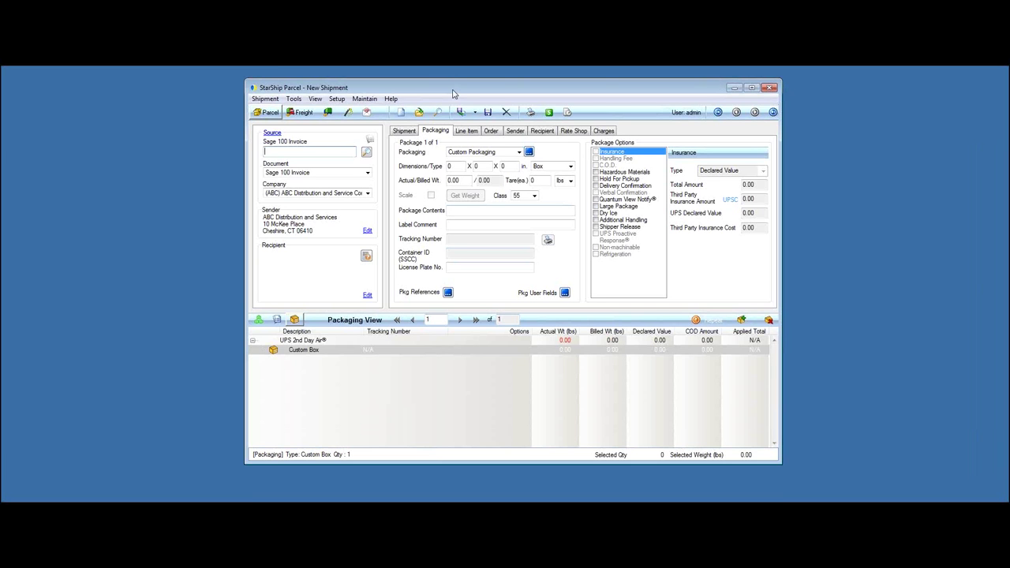
click(341, 154)
text(AB00014)
key(Return)
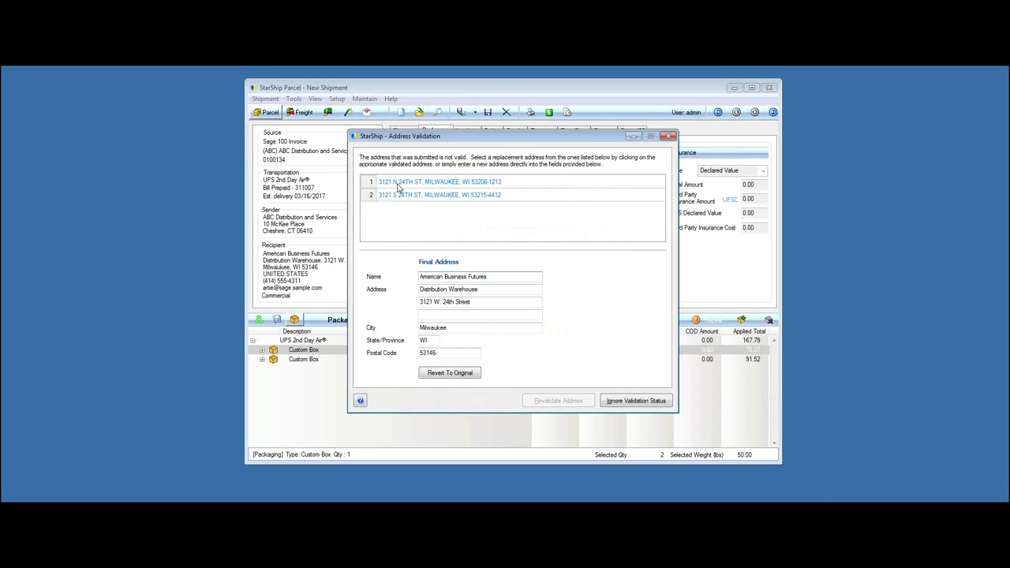
- Replace the invalid recipient address with suggested address 1 and revalidate it
click(399, 184)
click(547, 400)
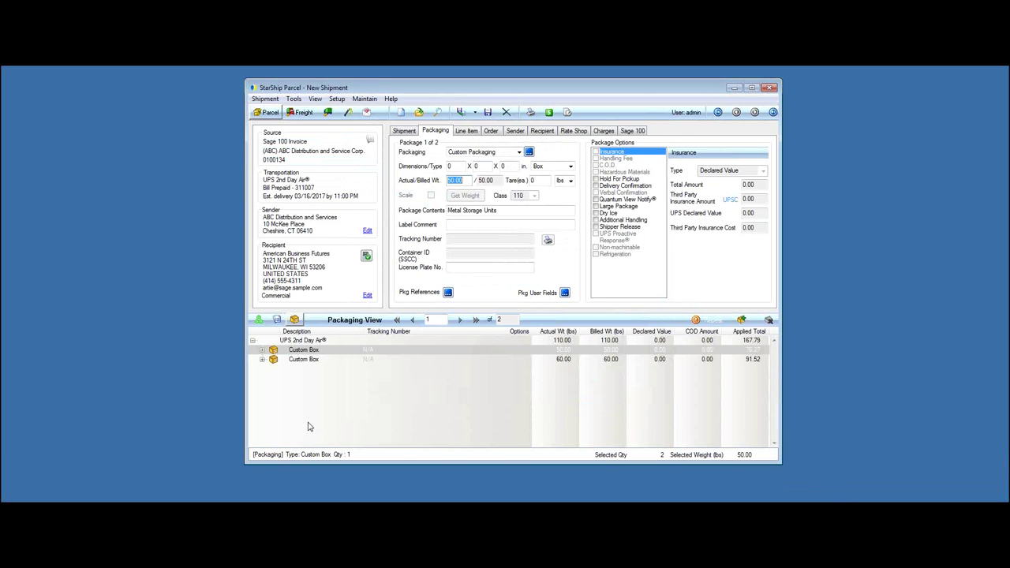
- Expand all items in both boxes and retrieve Rate Shop quotes, with UPS Ground cheapest at 29.28
right_click(264, 353)
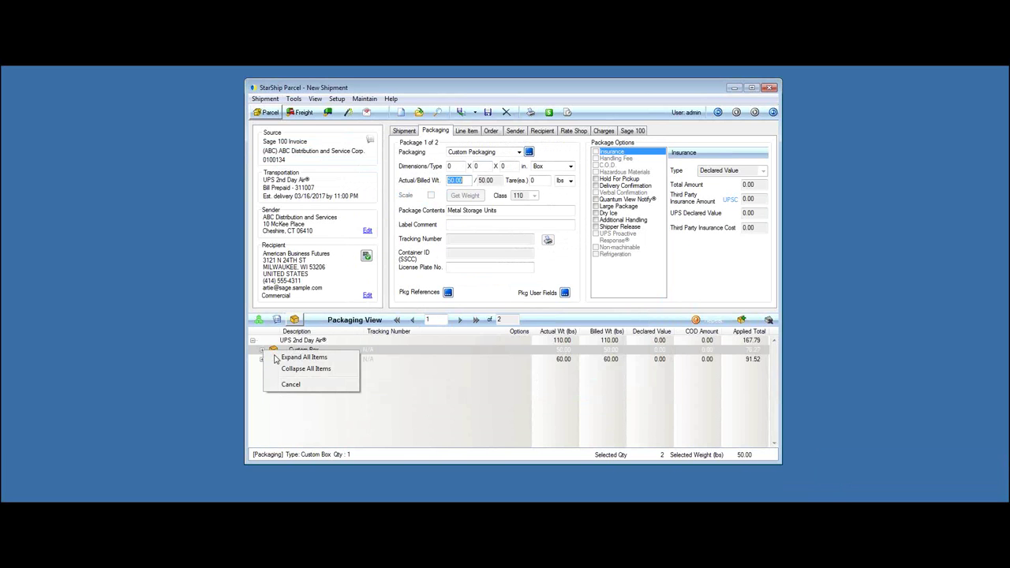
click(275, 357)
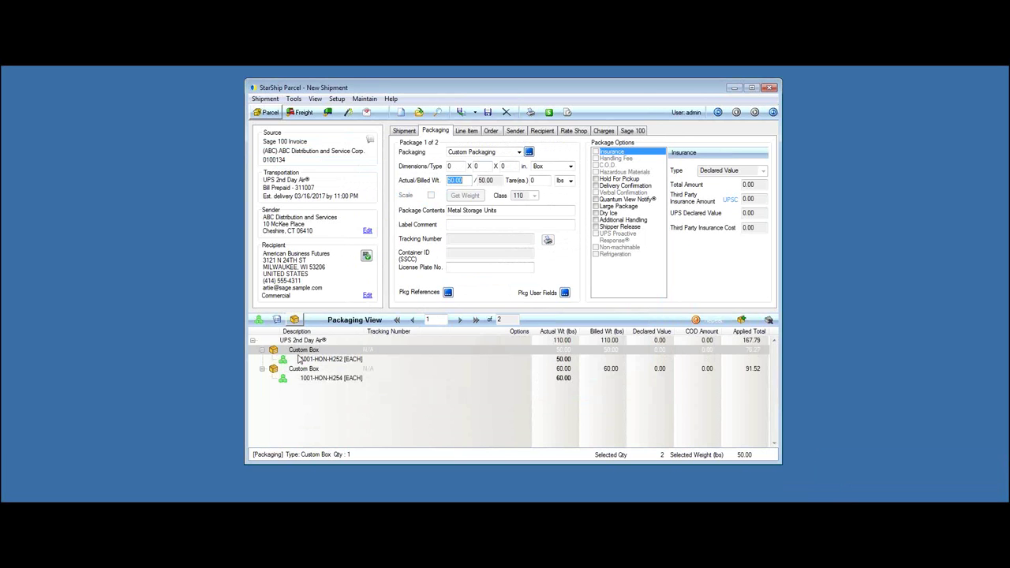
click(549, 113)
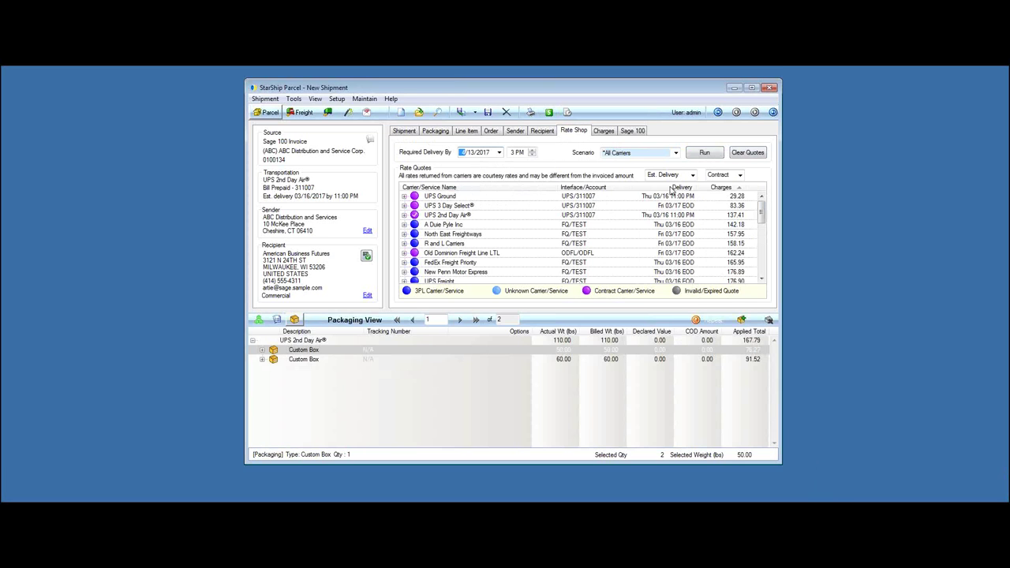
- Sort quotes by delivery, select UPS Ground, and ship to print box 1's label and packing list
click(671, 187)
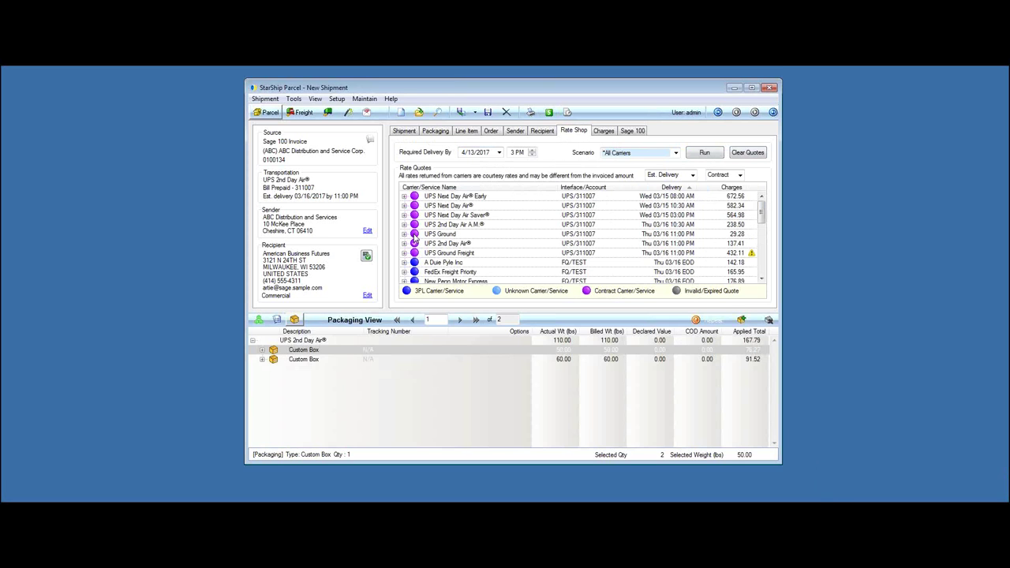
click(414, 235)
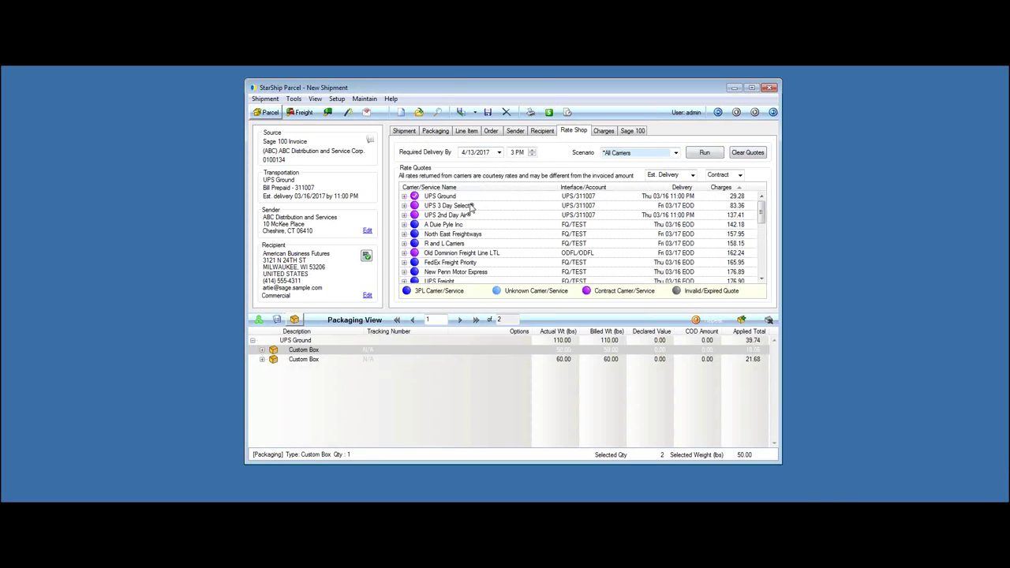
click(461, 112)
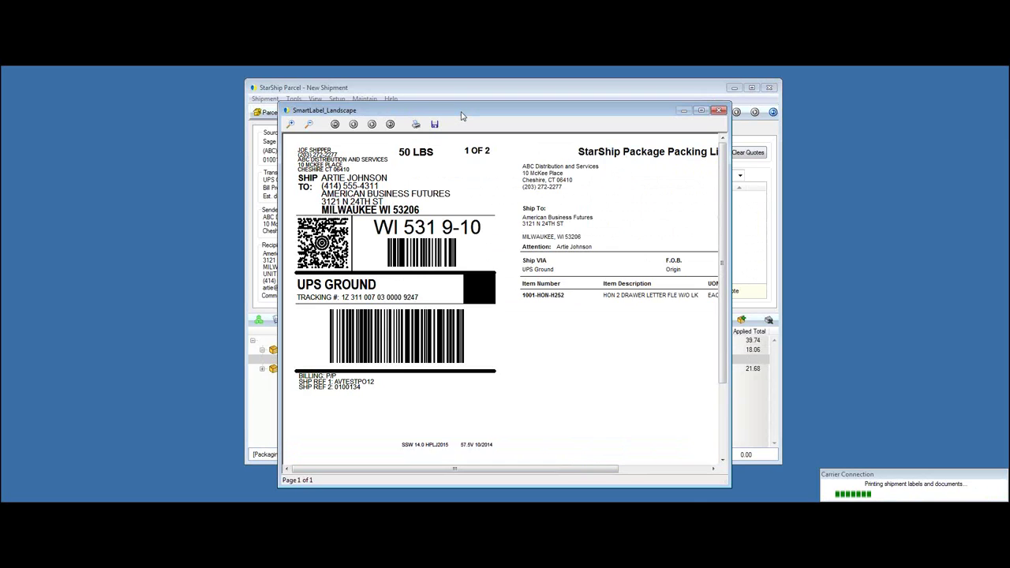
- Reposition and enlarge package 1's label preview, close it, then widen package 2's preview to show its packing list
drag(462, 116, 417, 109)
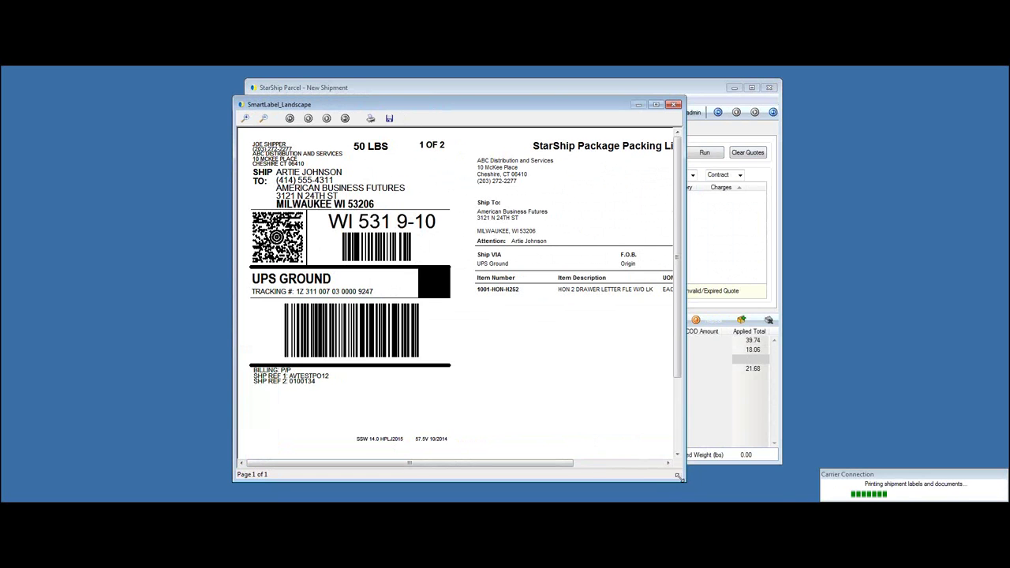
drag(678, 476, 787, 482)
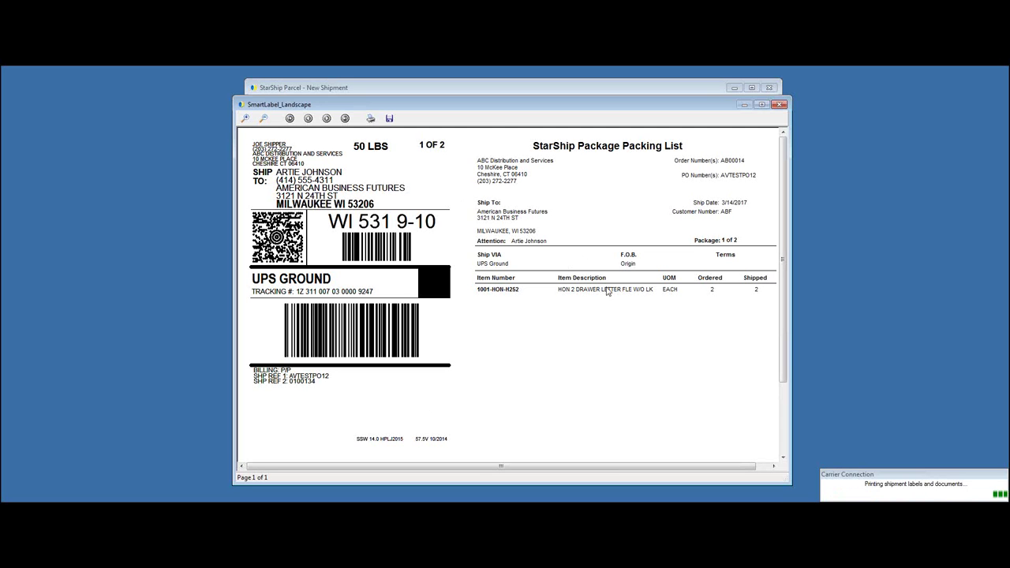
click(779, 105)
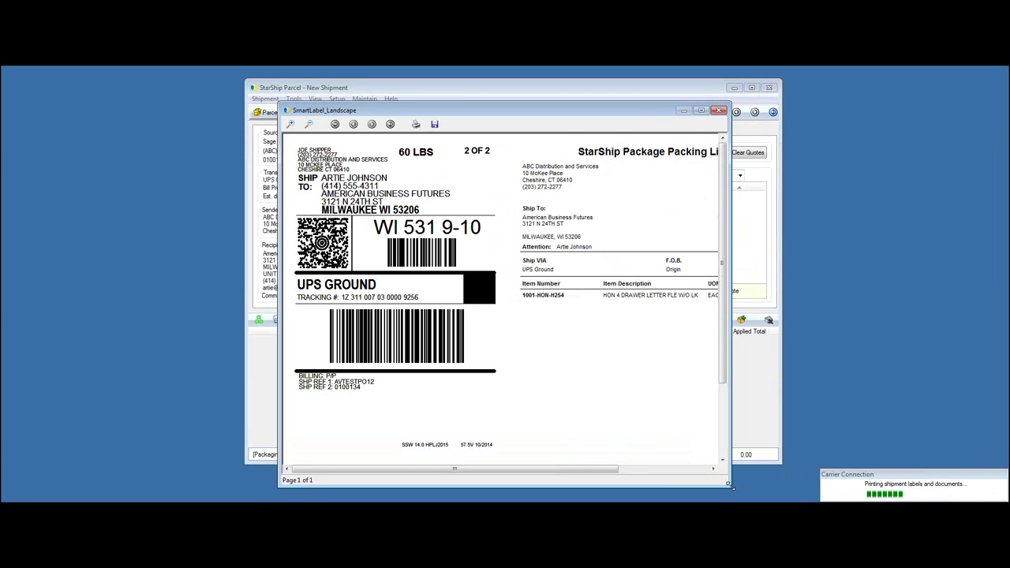
drag(730, 485, 797, 482)
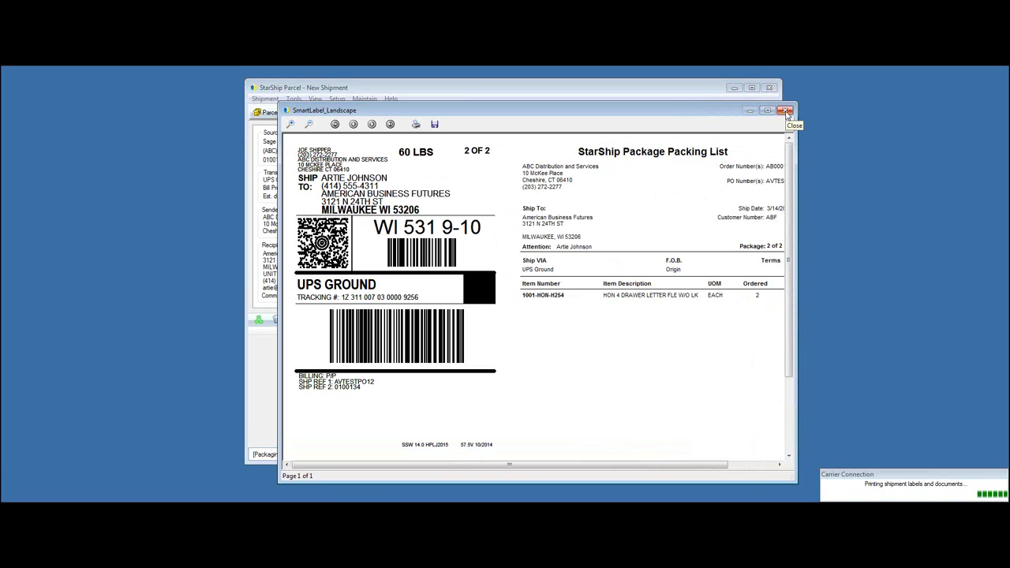
- Close package 2's SmartLabel_Landscape preview, leaving an empty New Shipment form
click(785, 110)
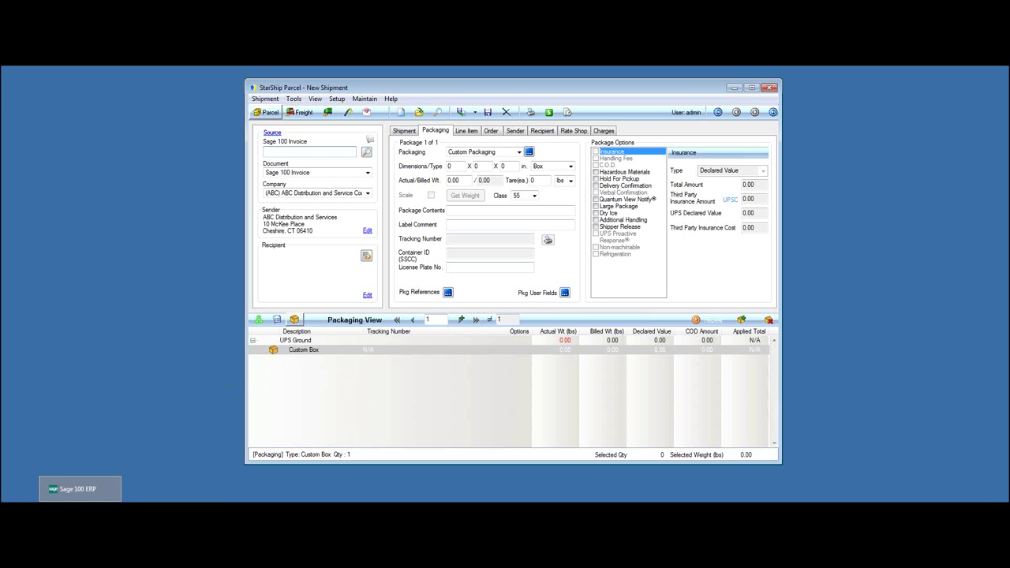
- Open the latest invoice, 0100134, in Sage 100 Invoice Data Entry and check both UPS package tracking numbers
click(79, 489)
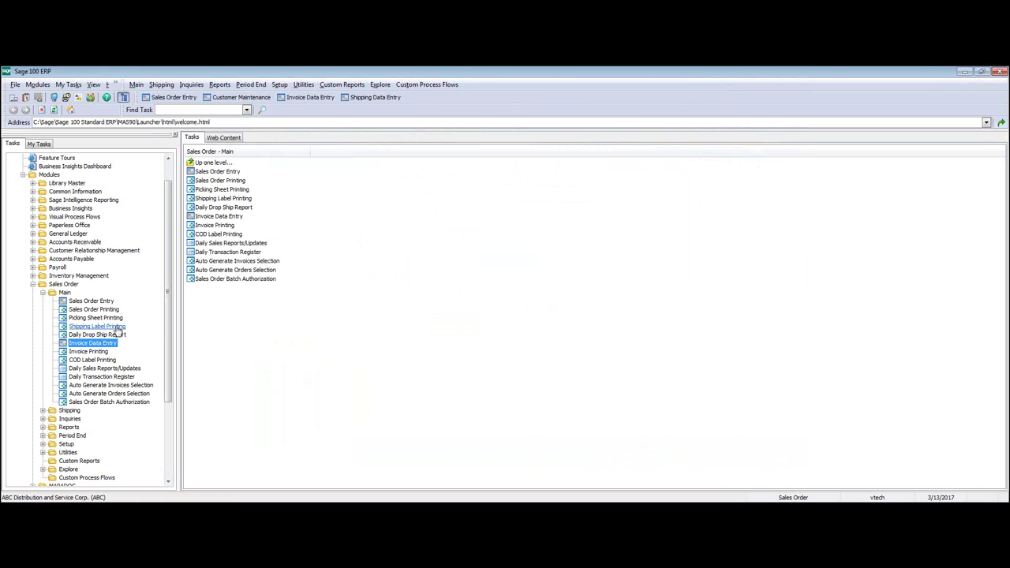
click(97, 345)
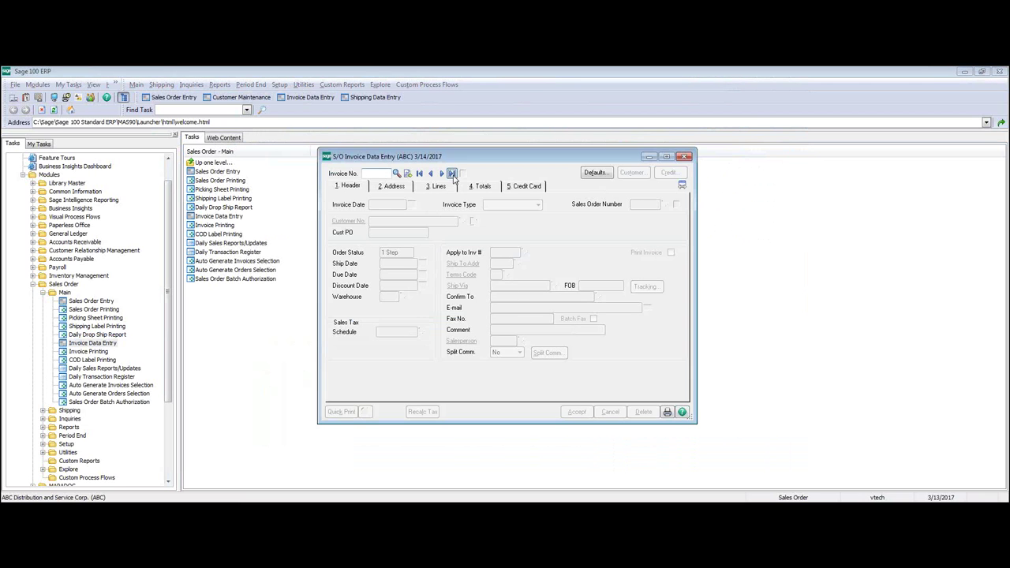
click(453, 174)
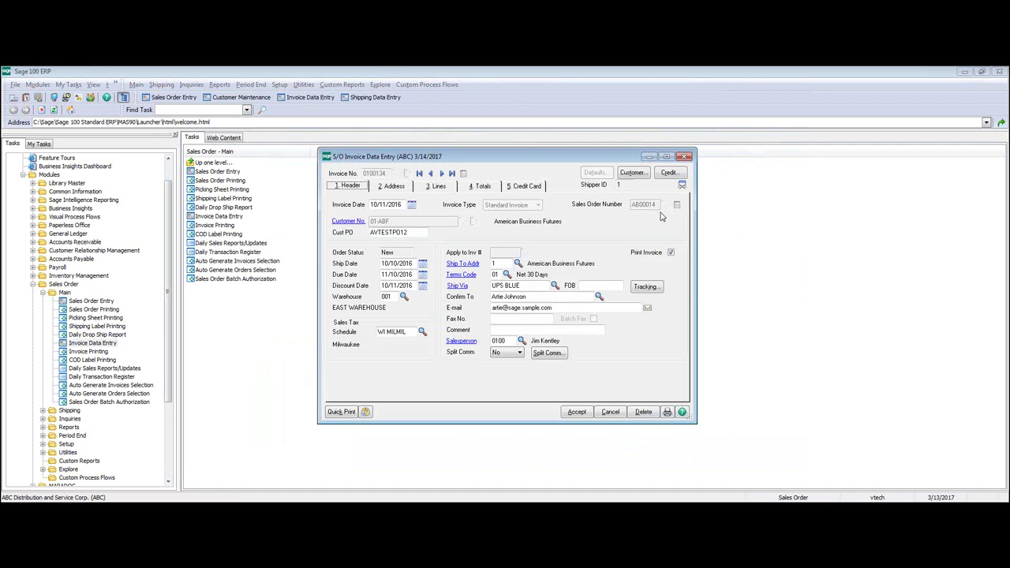
click(645, 287)
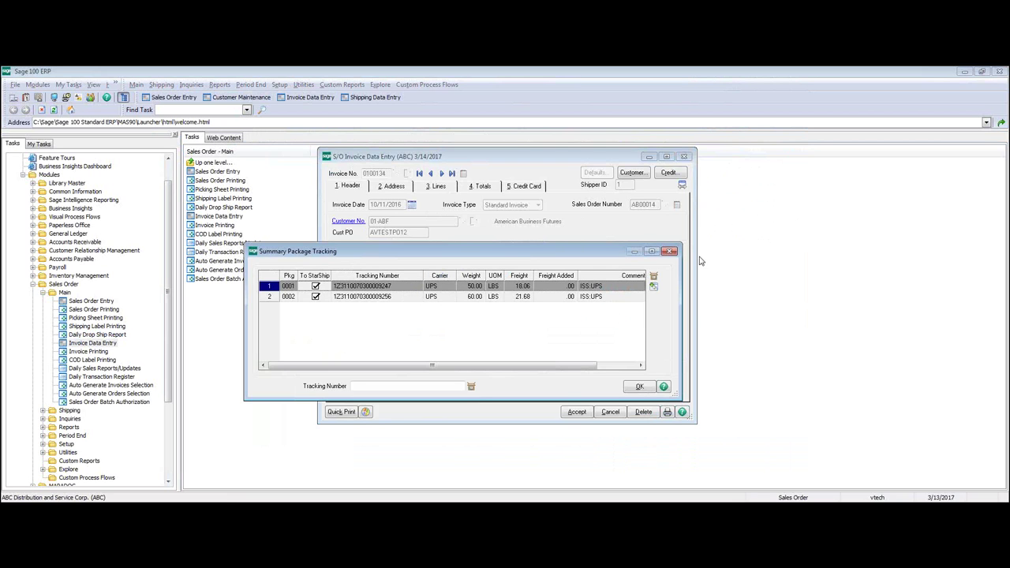
click(669, 251)
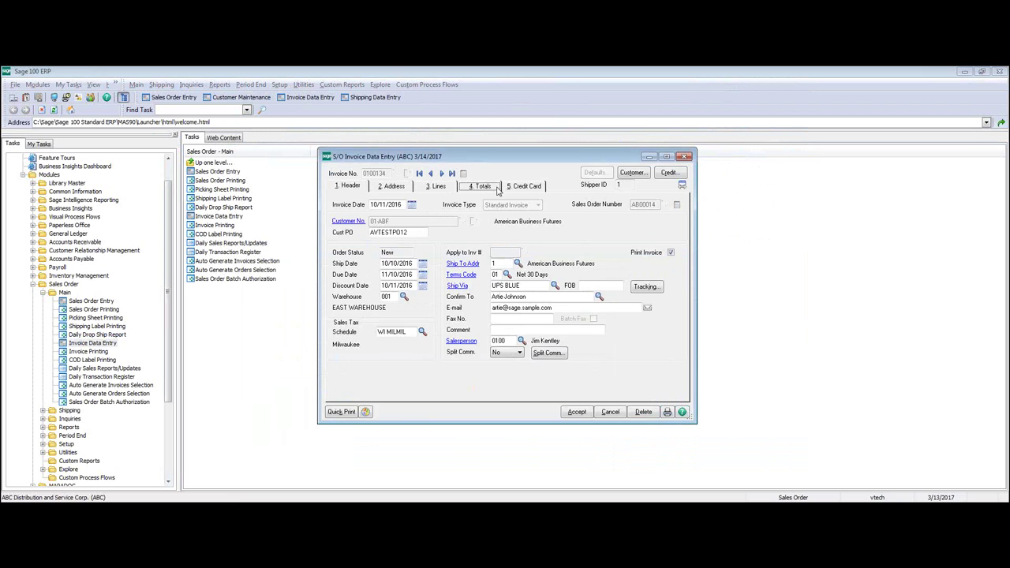
- Confirm the invoice's 39.74 freight on the Totals tab, then close the invoice and minimize Sage 100
click(498, 188)
click(462, 343)
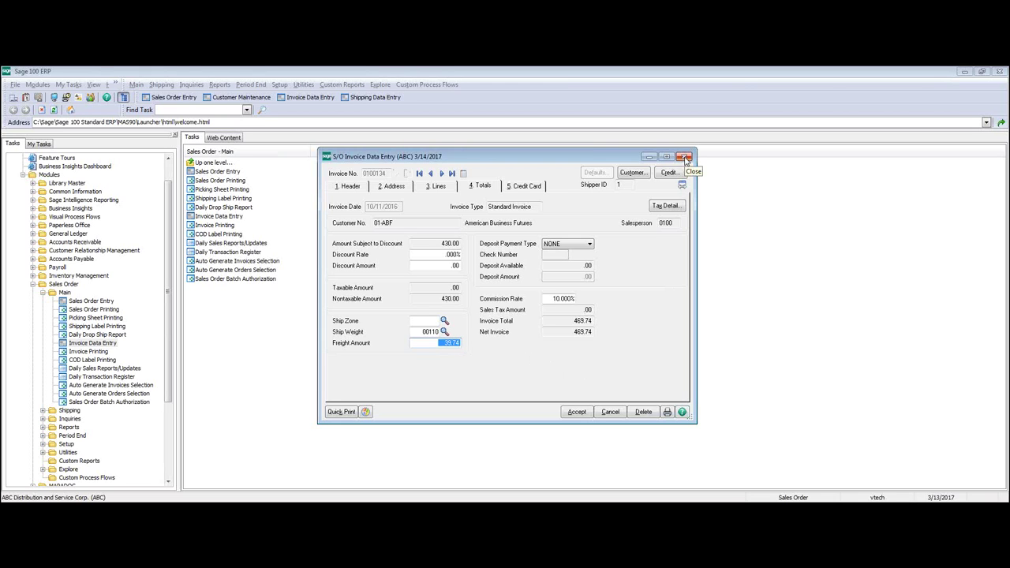
click(685, 157)
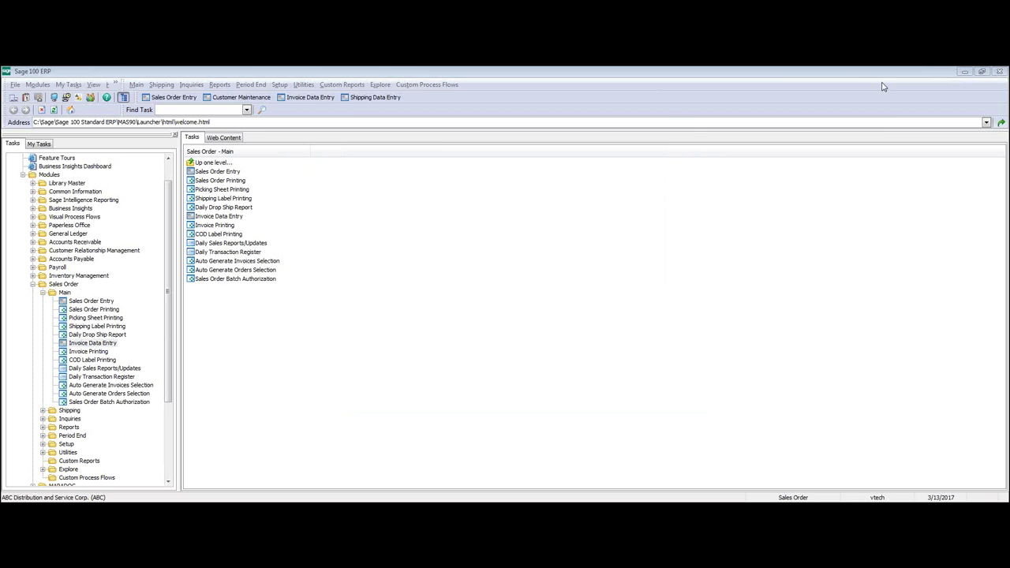
click(964, 71)
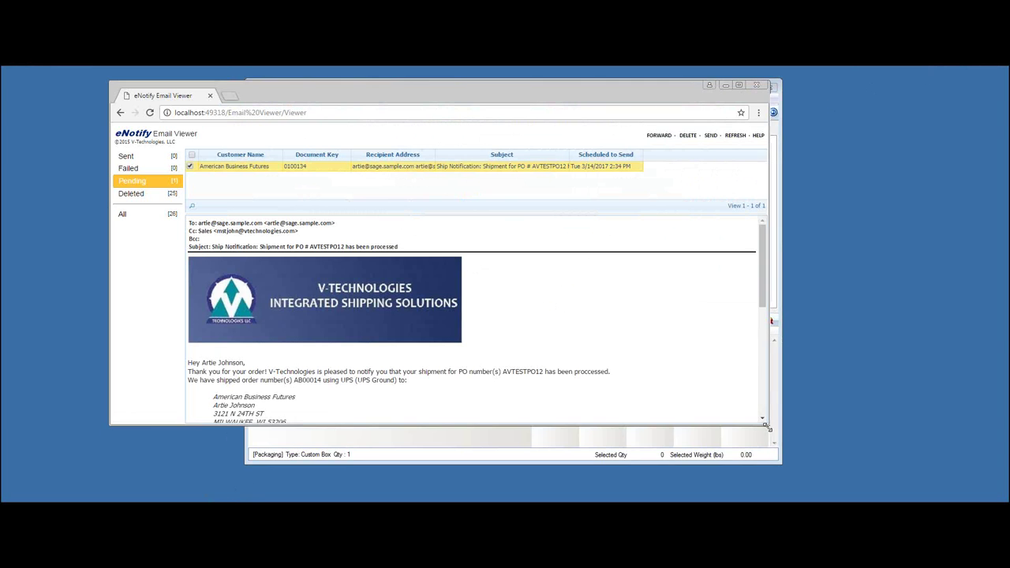
- Enlarge the eNotify viewer window and select 'PO # AVTESTPO12' in the notification's subject line
drag(766, 421, 778, 485)
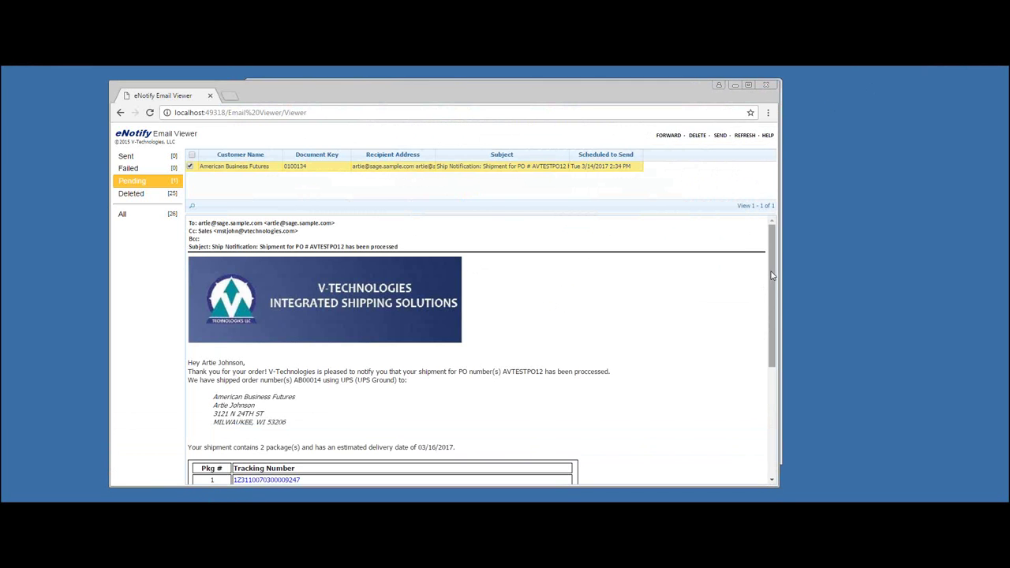
drag(773, 275, 773, 276)
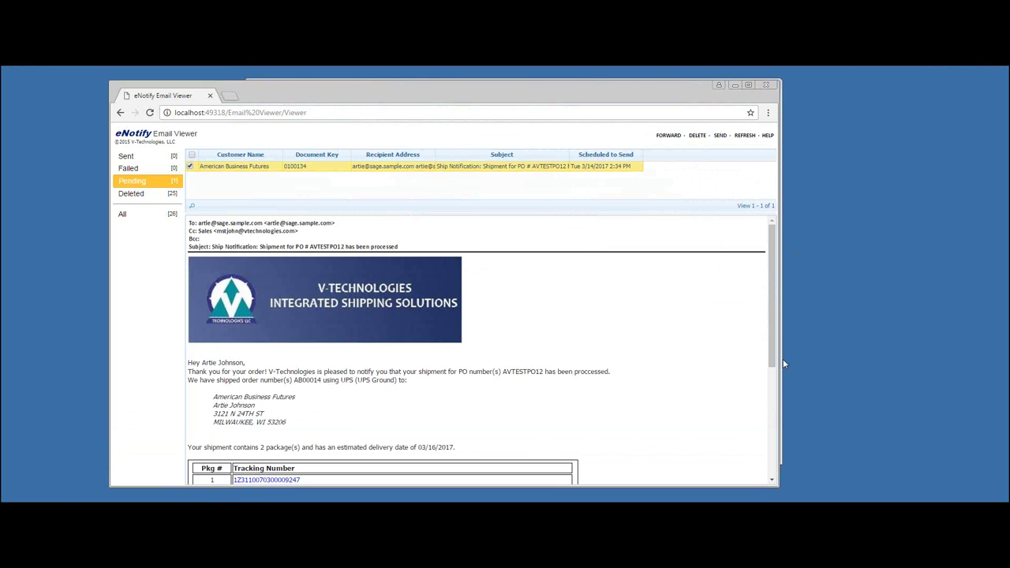
drag(775, 366, 775, 371)
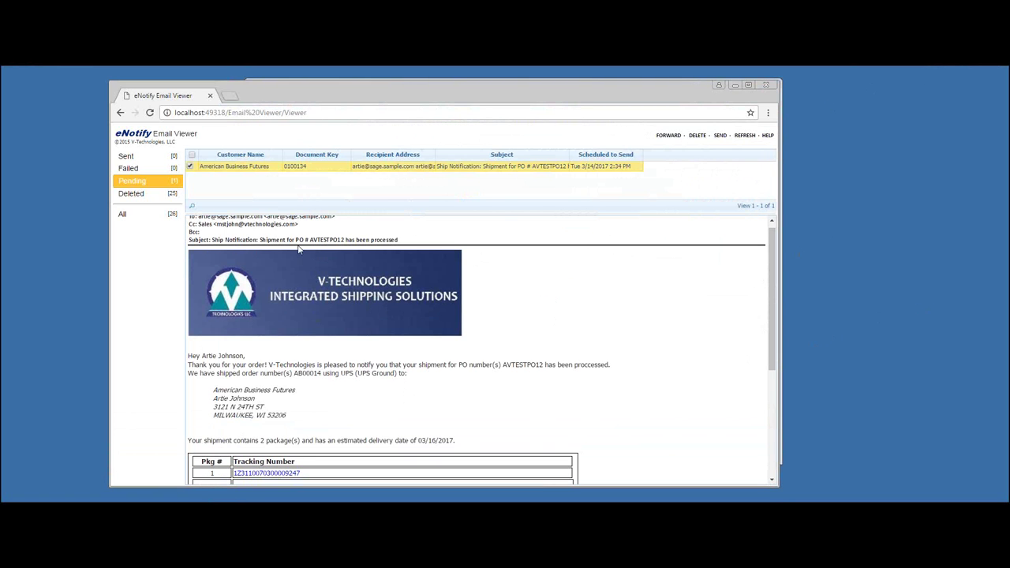
drag(296, 240, 345, 240)
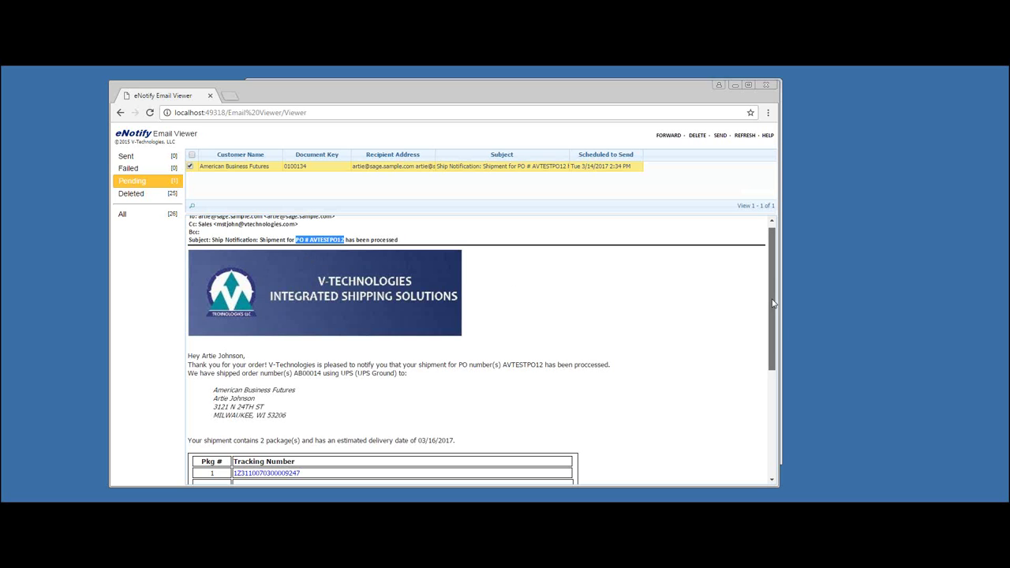
drag(773, 304, 773, 391)
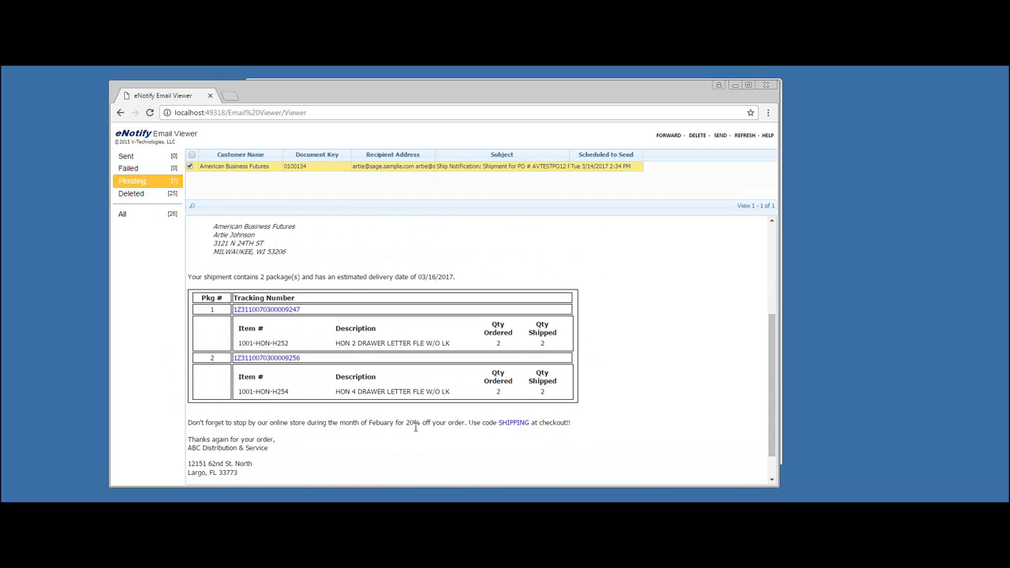
scroll(415, 427, down, 1)
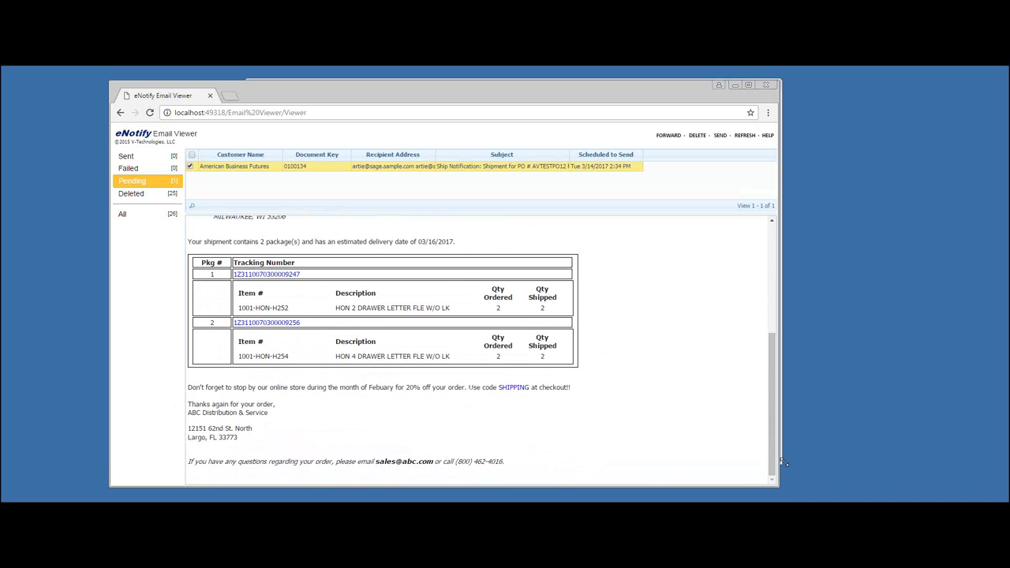
drag(772, 469, 759, 332)
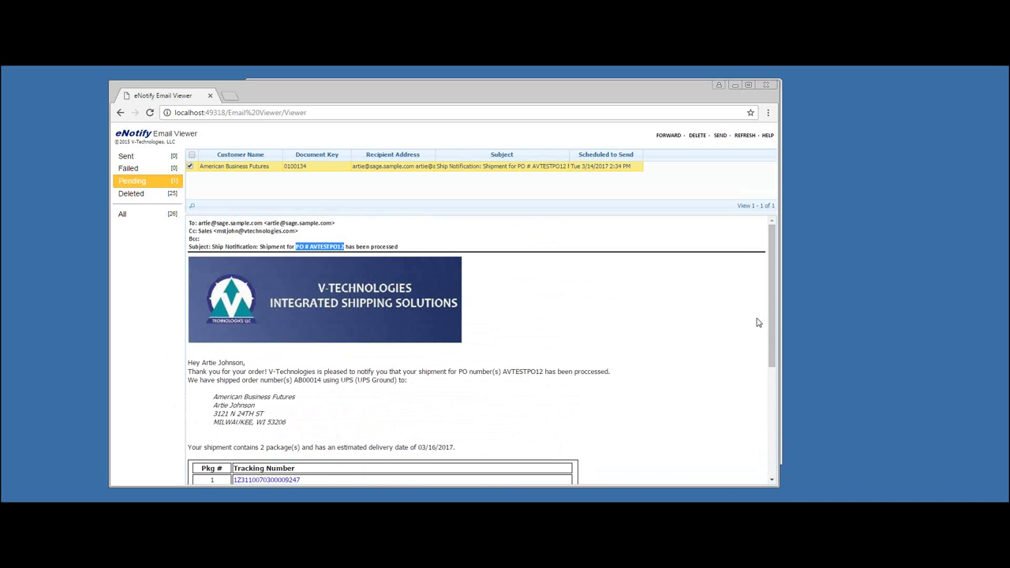
- Minimize the eNotify browser window and bring the Sage 100 ERP launcher forward
click(735, 85)
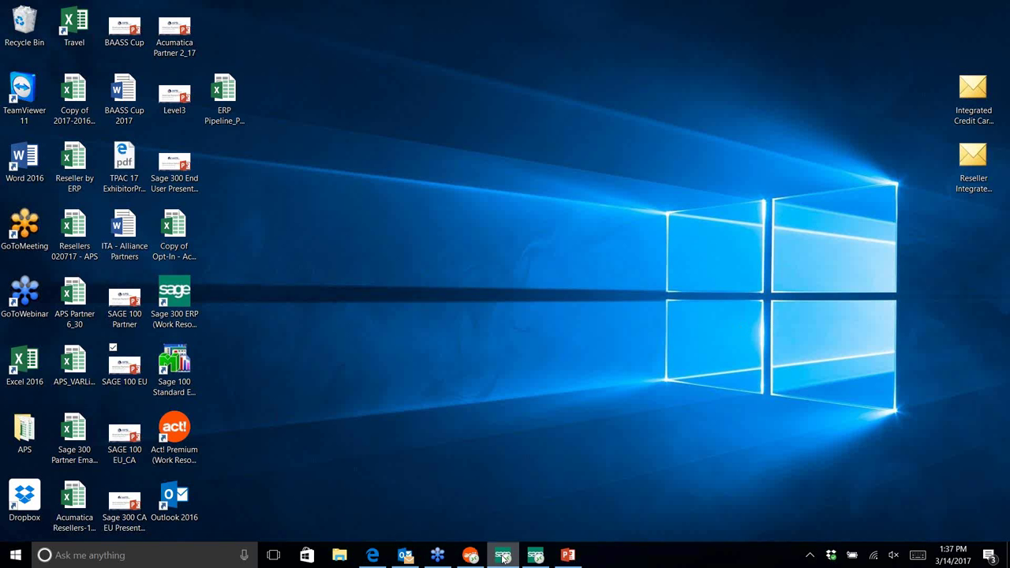
click(502, 557)
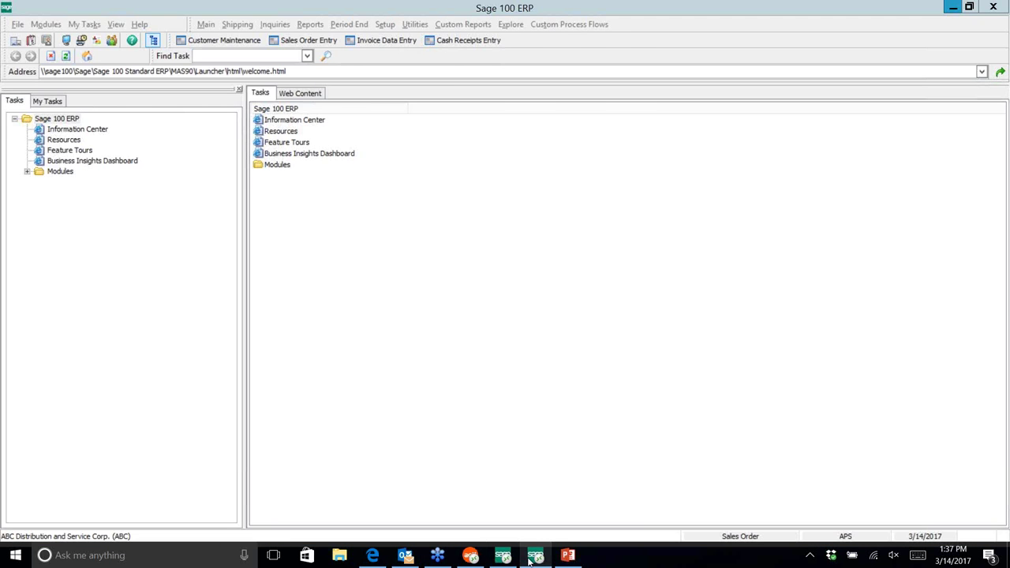
- Bring up Sales Order Entry showing order 0000505 for American Business Futures, totalling 84.00
click(532, 558)
click(532, 558)
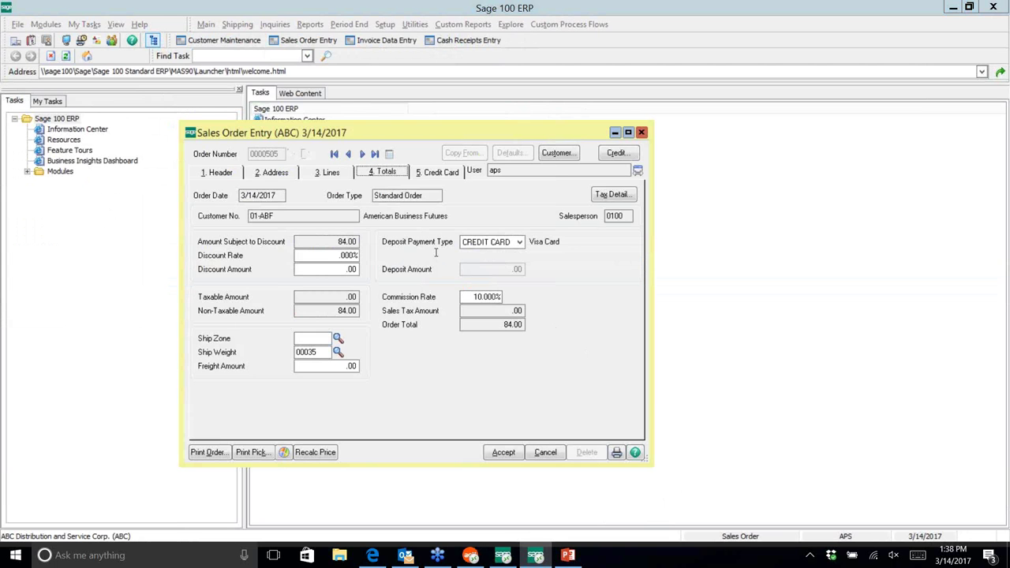
- Add 16.00 freight for a 100.00 order total, then view the Visa card payment, dismissing the load error
click(344, 367)
text(16)
key(Tab)
click(438, 173)
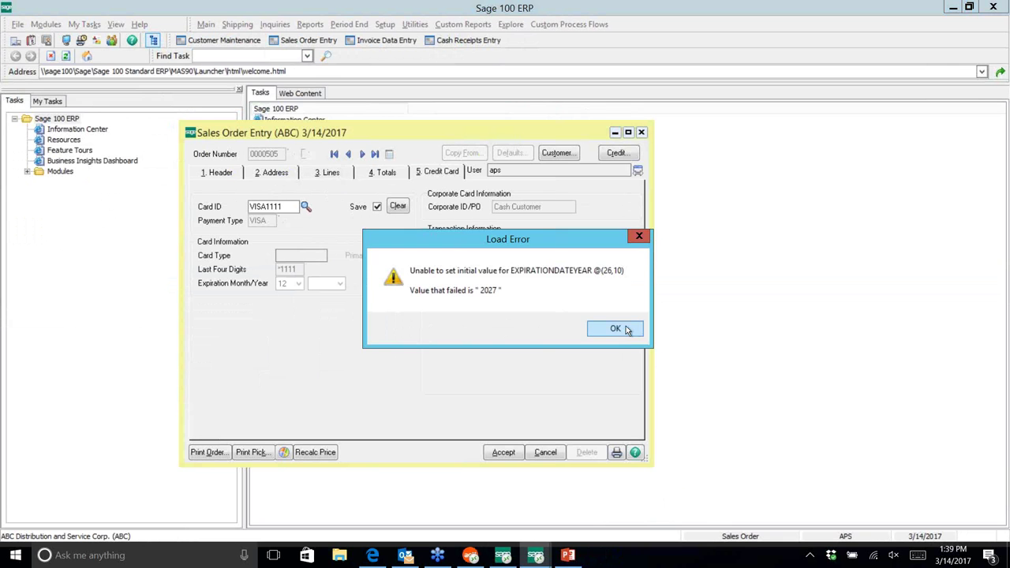
click(617, 330)
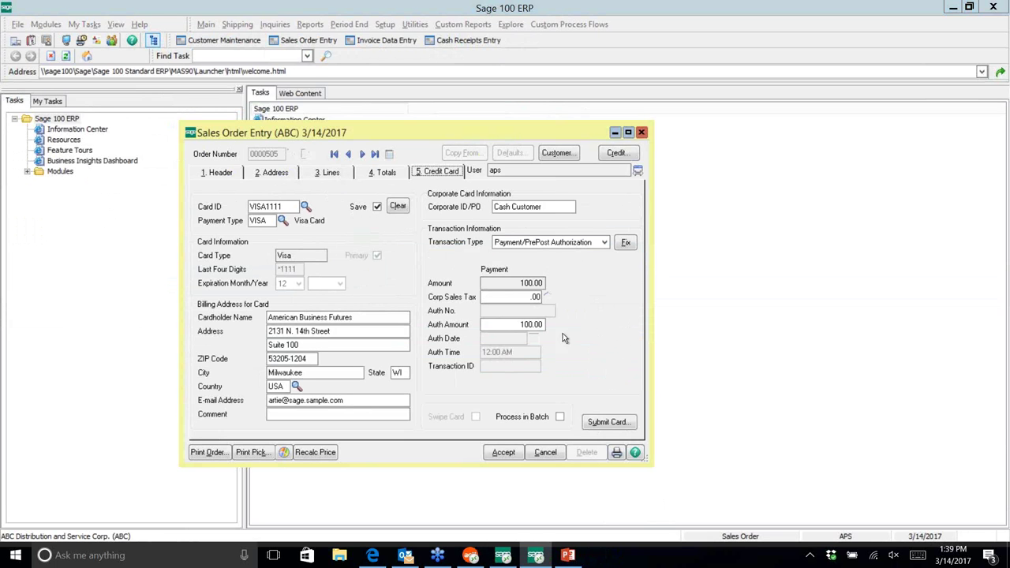
- Enter the card's validation code and submit the $100.00 VISA authorization for order 0000505
click(609, 423)
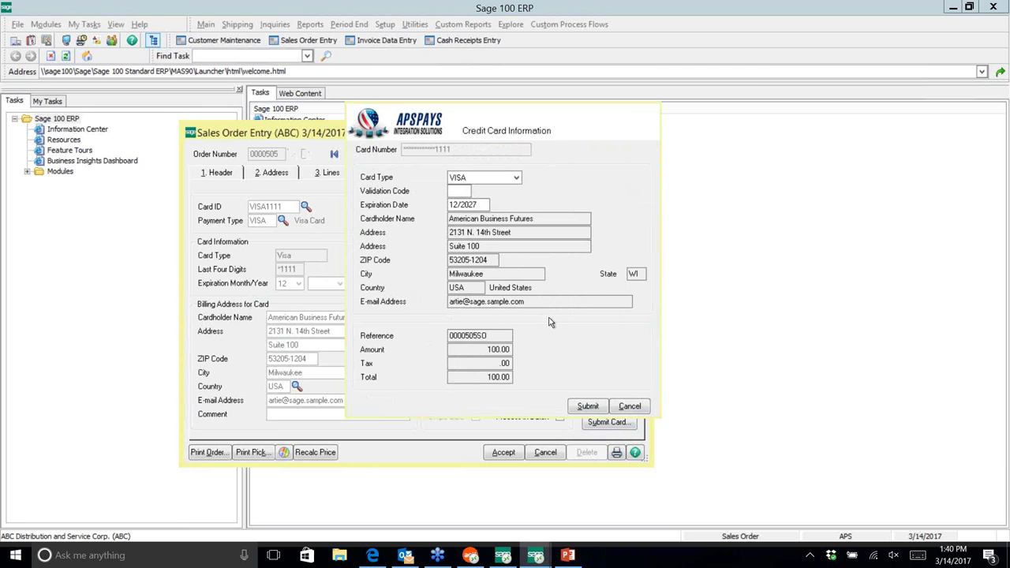
click(464, 191)
drag(489, 335, 458, 336)
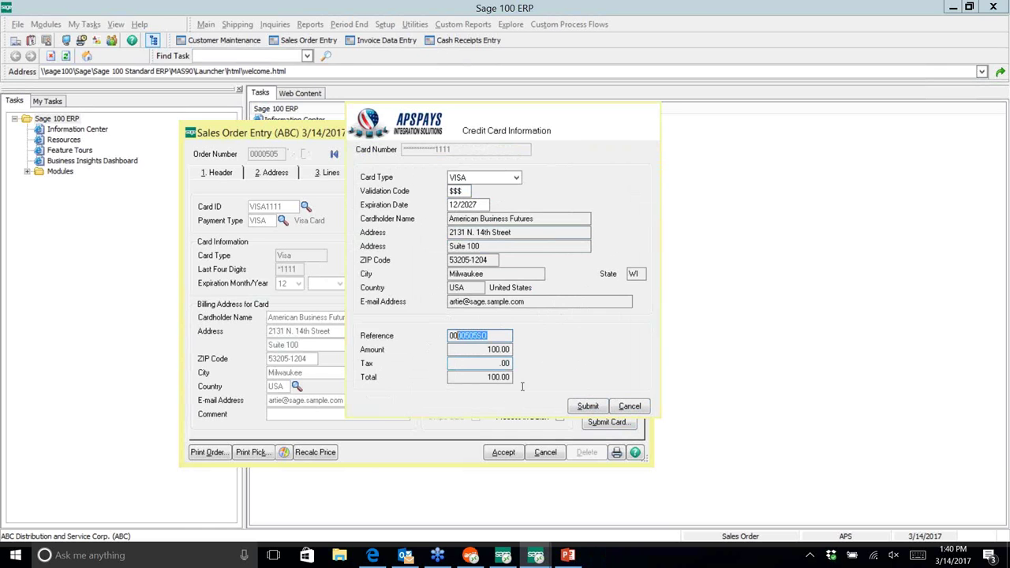
click(585, 405)
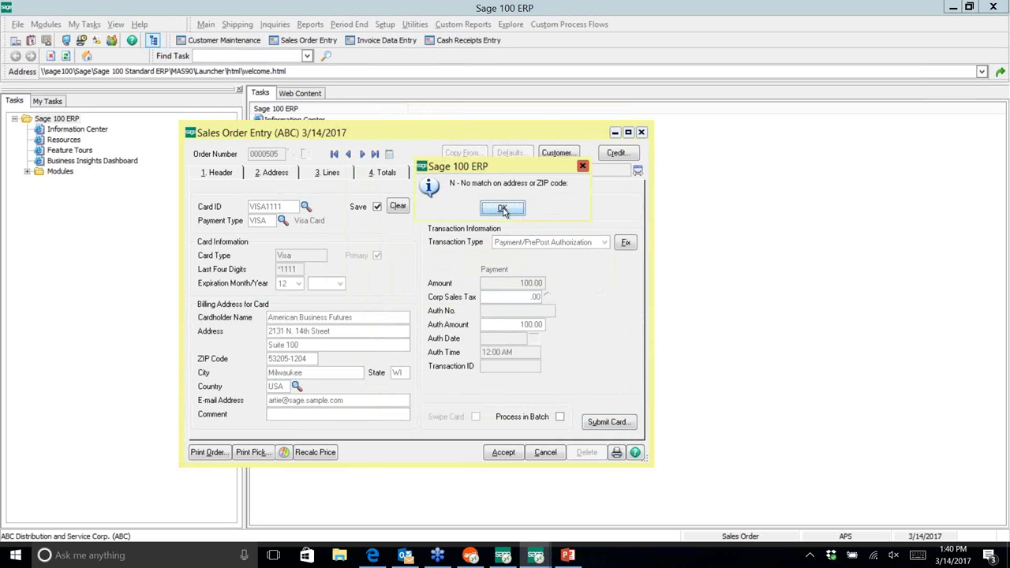
- Accept the 'N - No match' address and 'M - CVV2/CVC2/CID match' results, then bring up the APS gateway in Edge
click(503, 208)
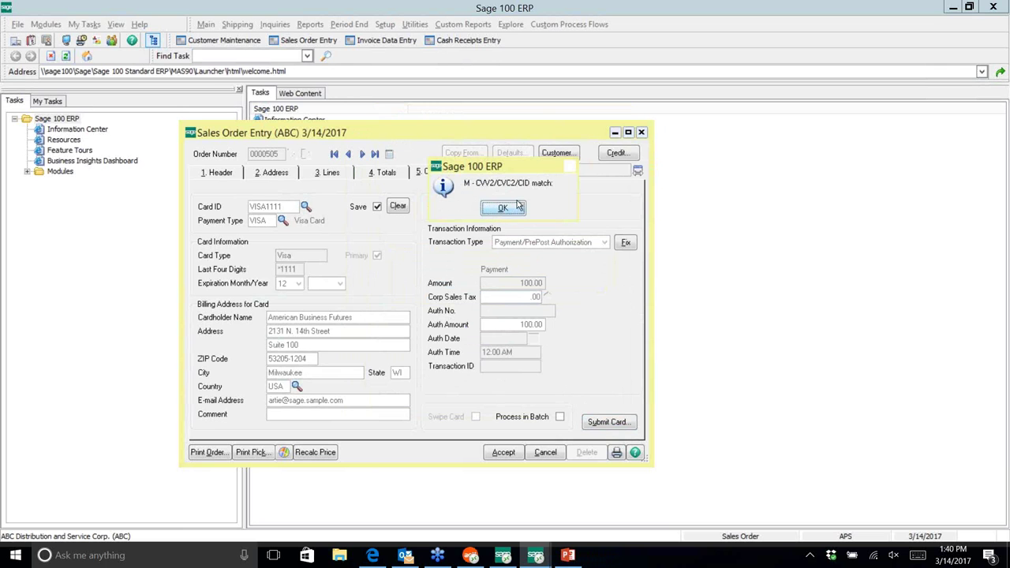
click(503, 210)
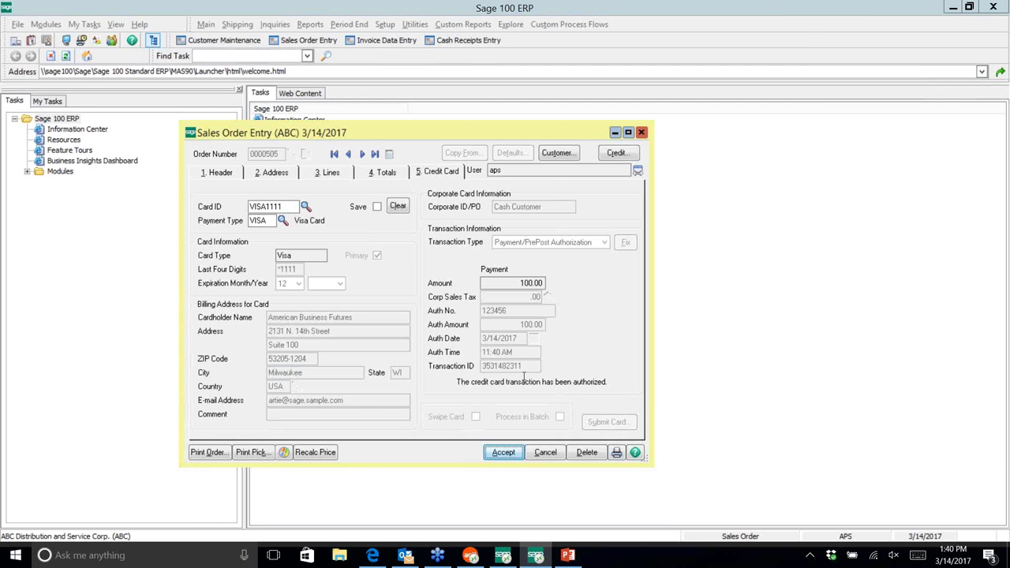
click(377, 558)
- Log in to the gateway and run the transaction report starting 03/14/2017, showing the $100.00 authorization
click(510, 185)
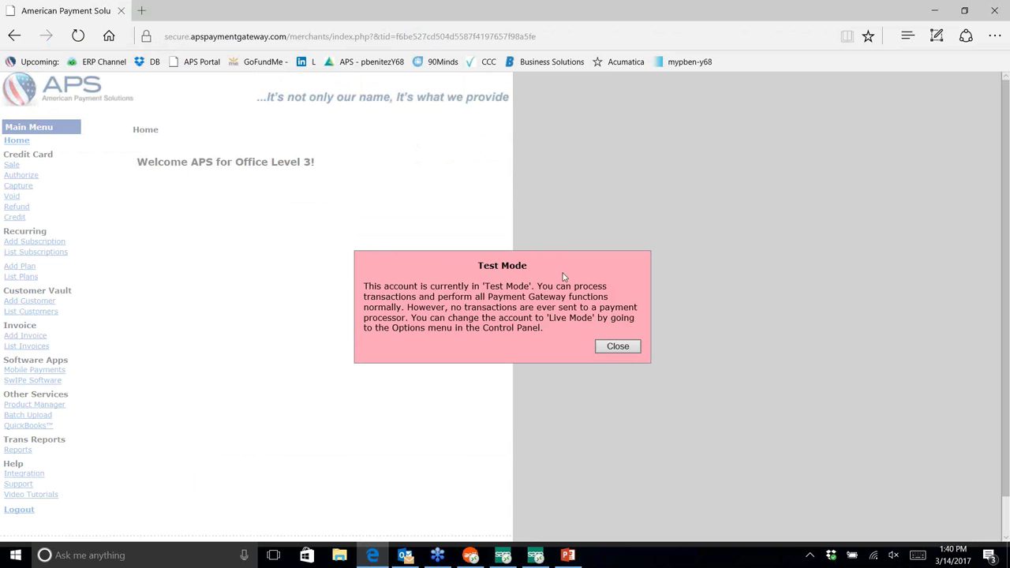
click(628, 350)
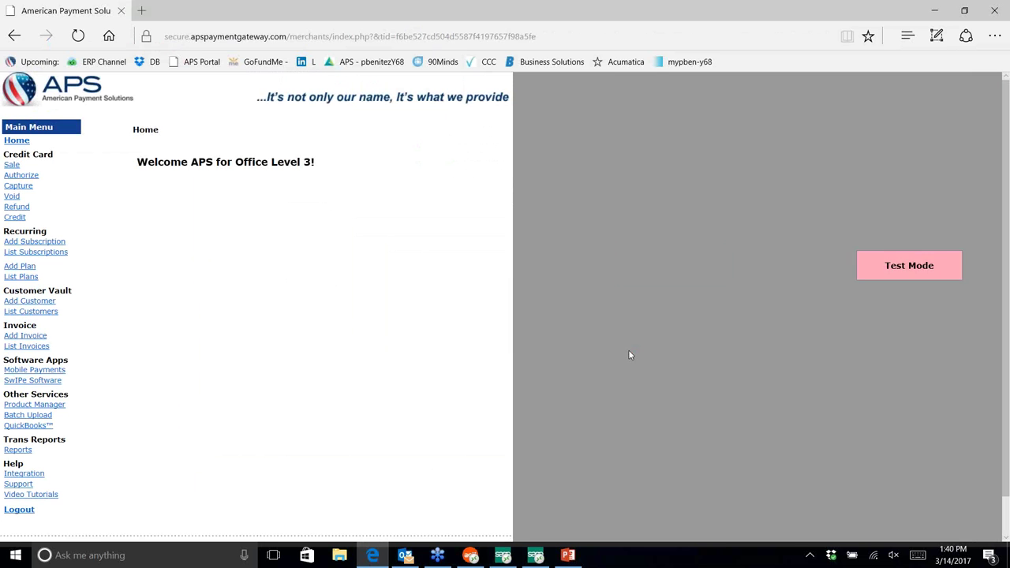
click(30, 454)
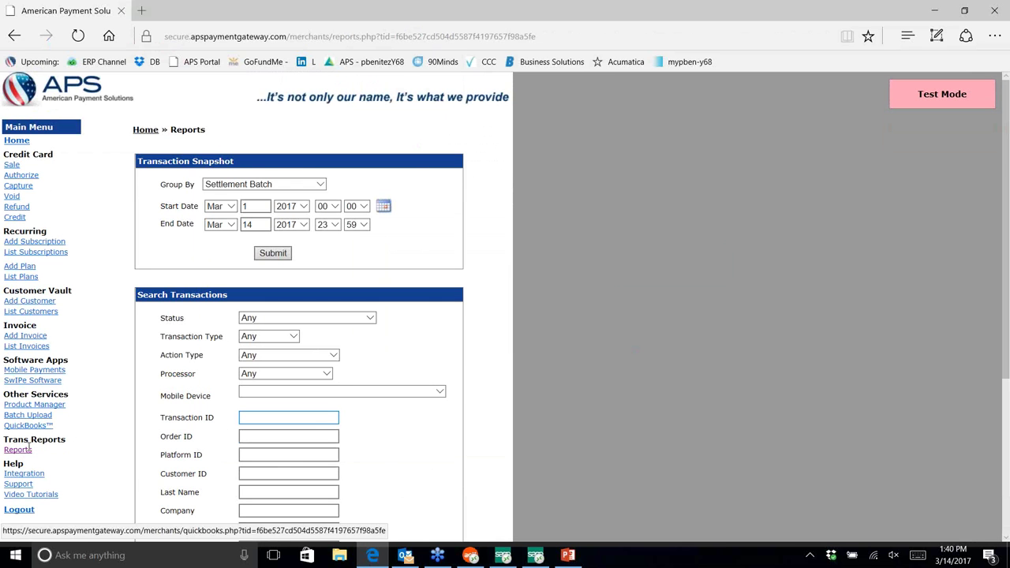
key(Tab)
scroll(326, 437, down, 3)
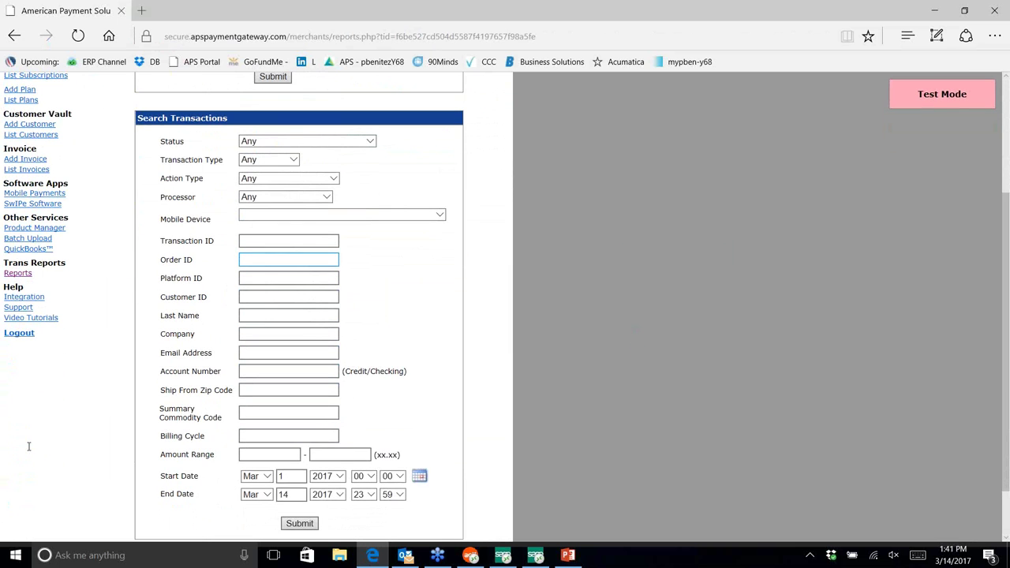
click(292, 477)
text(14)
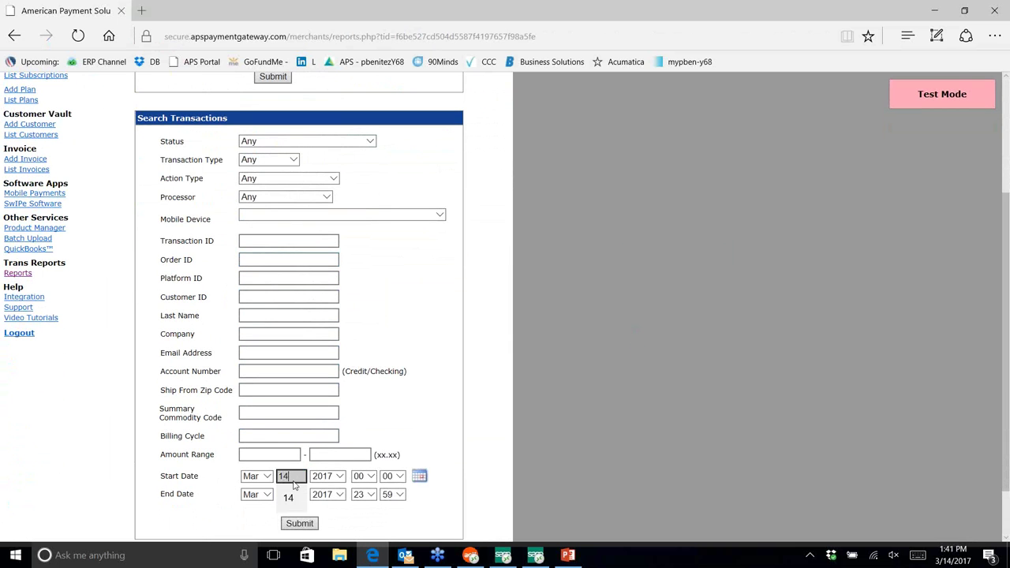
click(306, 521)
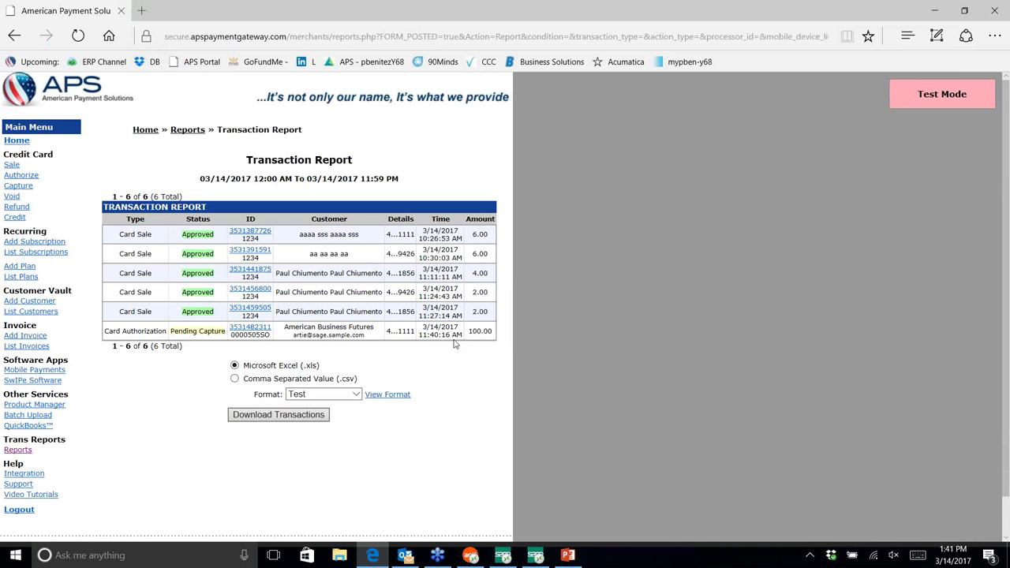
click(248, 330)
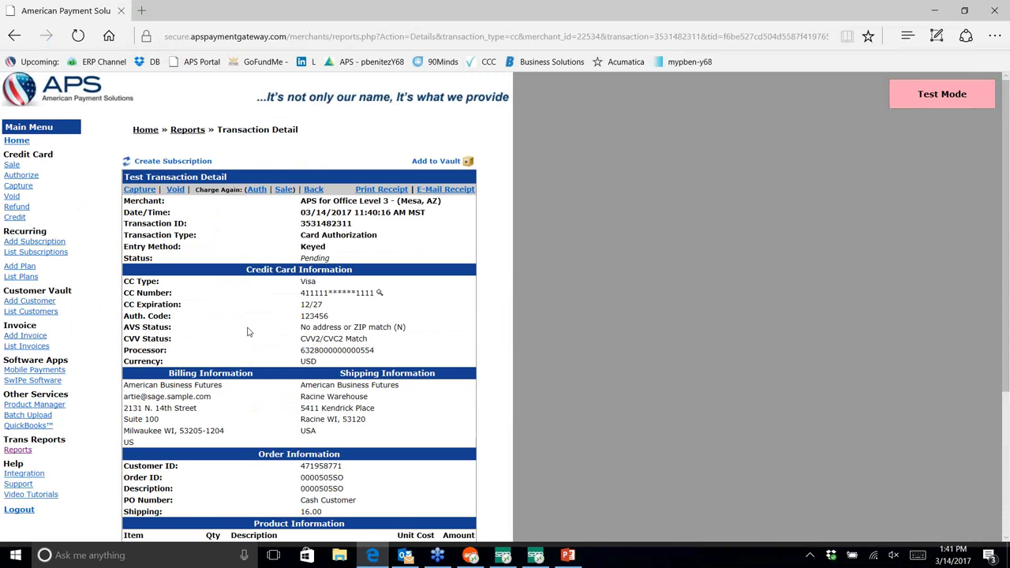
scroll(247, 331, down, 3)
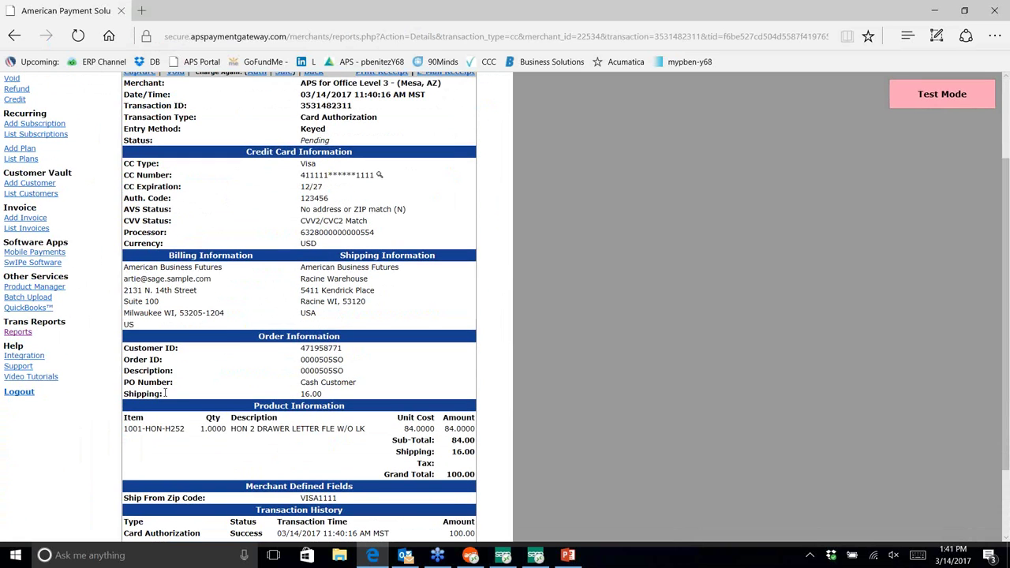
drag(126, 423, 487, 473)
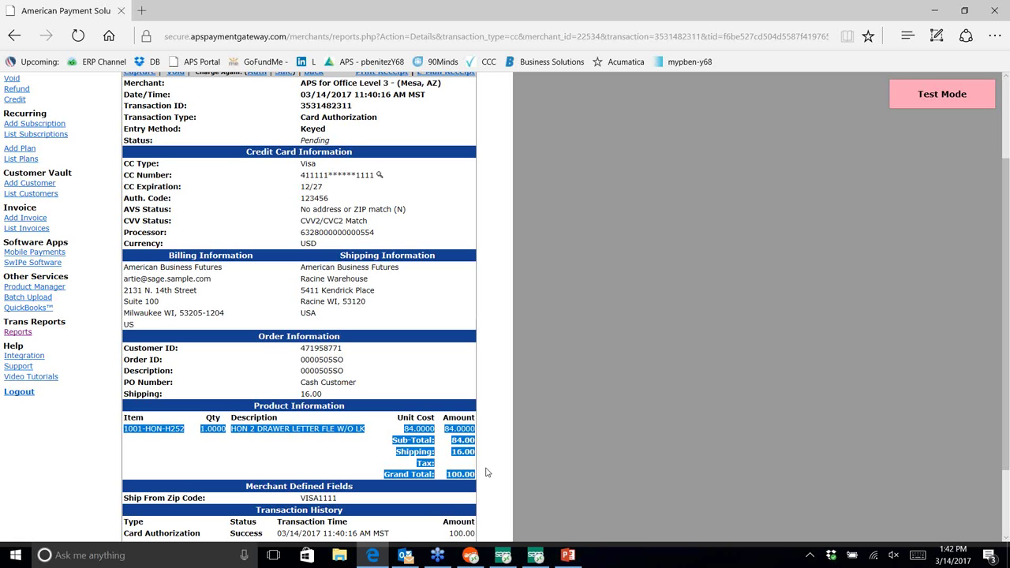
- Switch to the PowerPoint presentation and start the slide show from slide 1
click(866, 368)
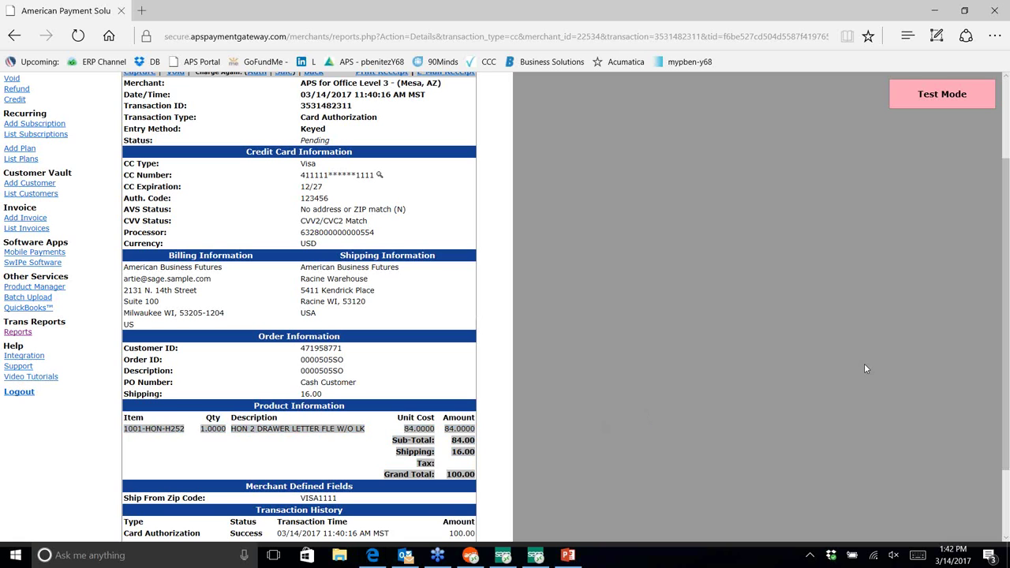
click(583, 307)
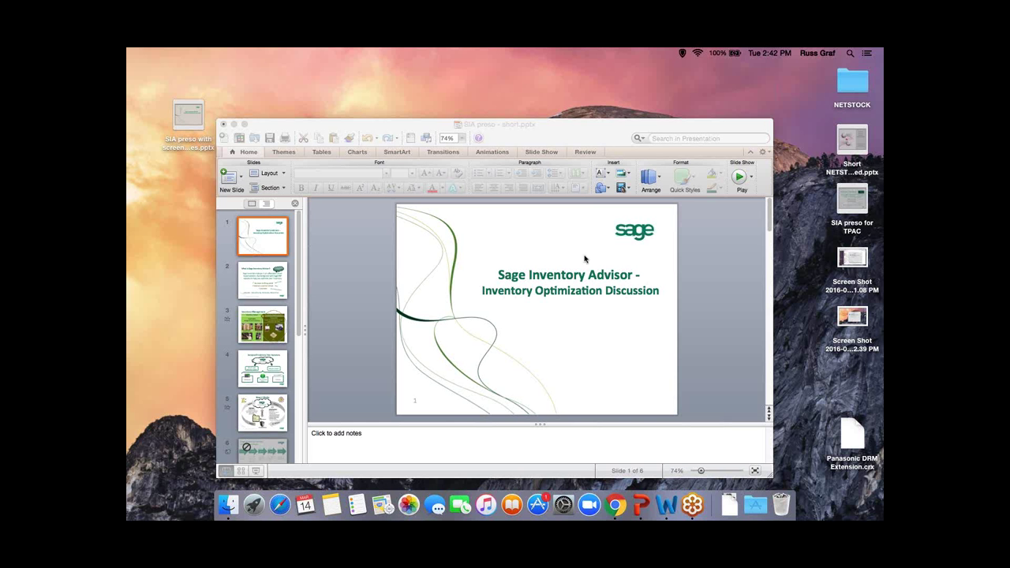
click(629, 127)
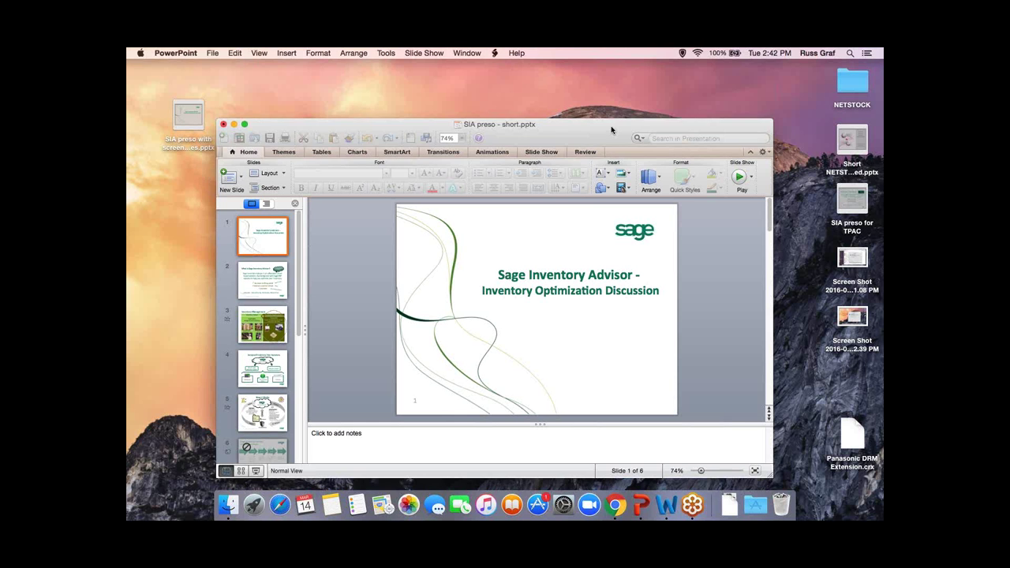
key(super+shift+Return)
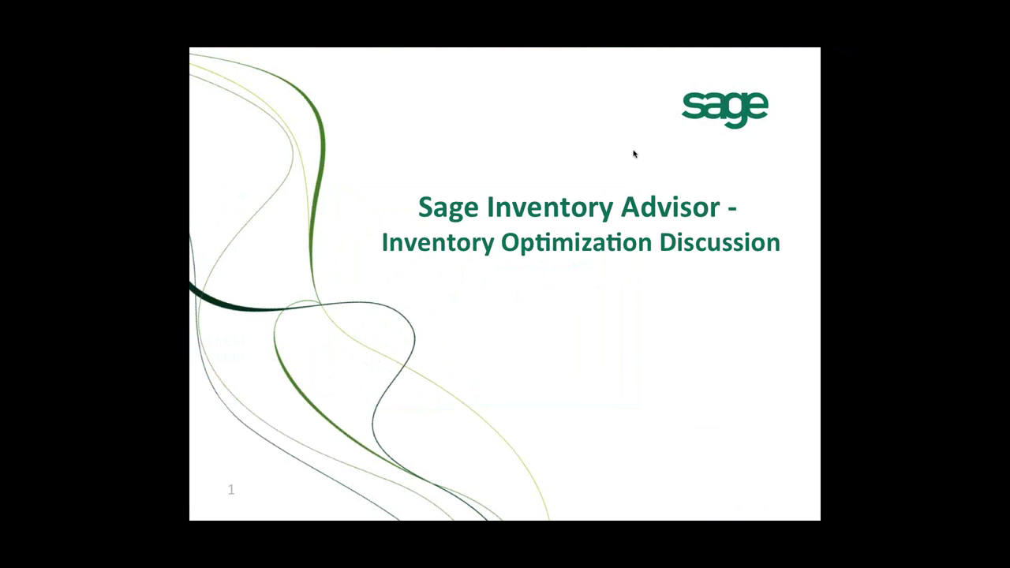